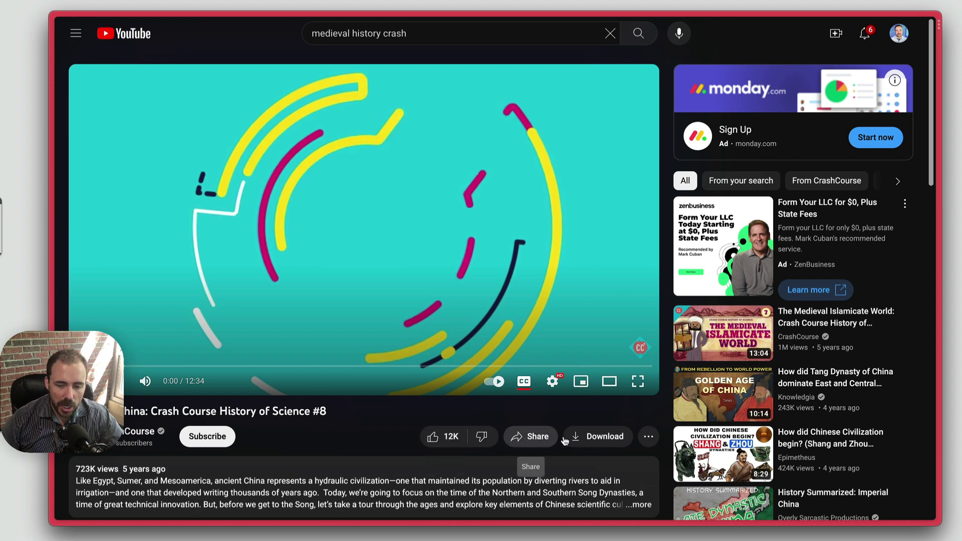
Show the transcript of the Medieval China Crash Course video through its expanded description
left_click(648, 436)
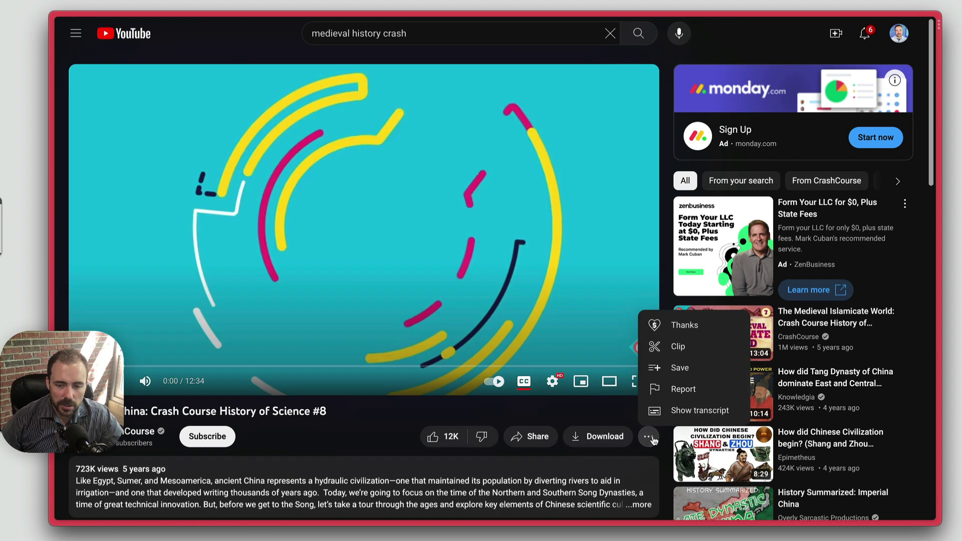
left_click(698, 411)
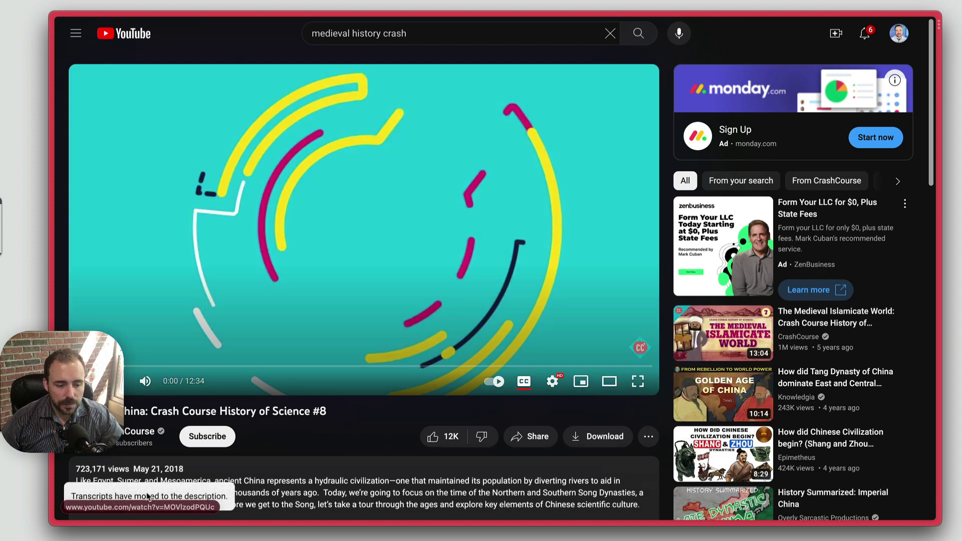
left_click(344, 459)
scroll(349, 462, "down", 6)
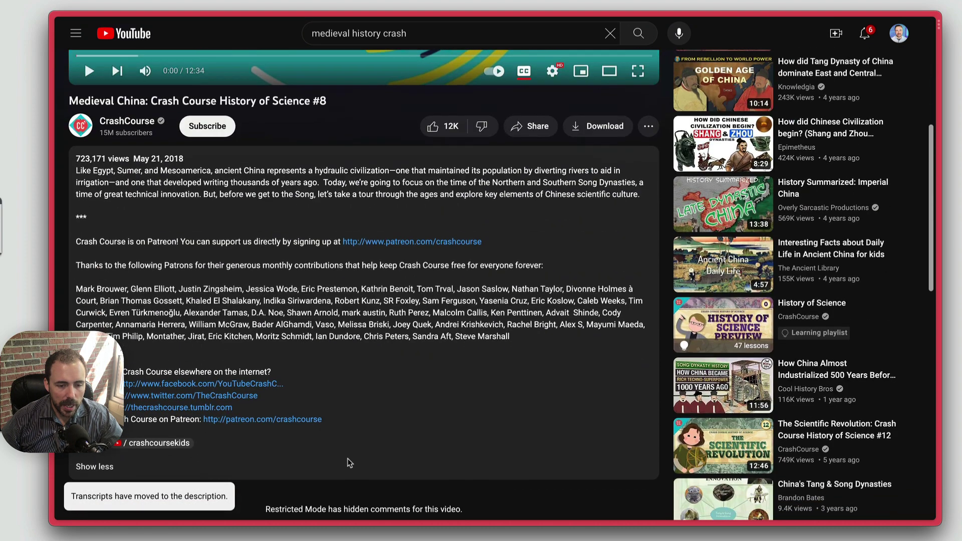
scroll(349, 463, "down", 8)
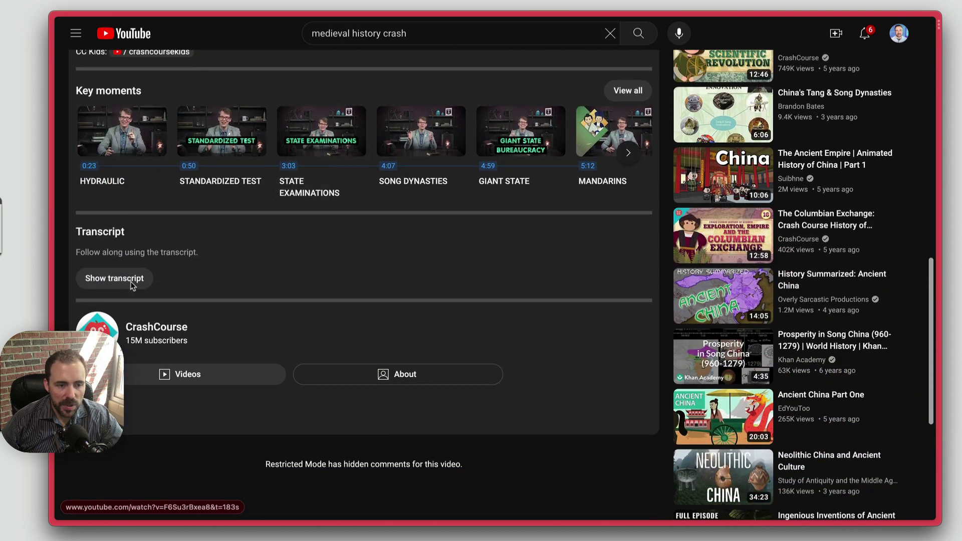
left_click(120, 284)
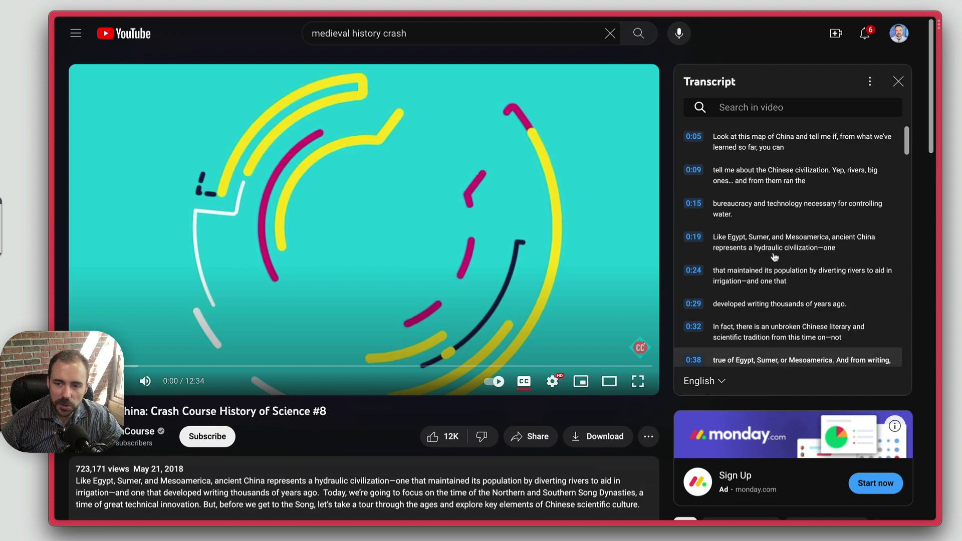
Turn off the timestamps in the video transcript
scroll(752, 265, "down", 20)
scroll(752, 264, "down", 20)
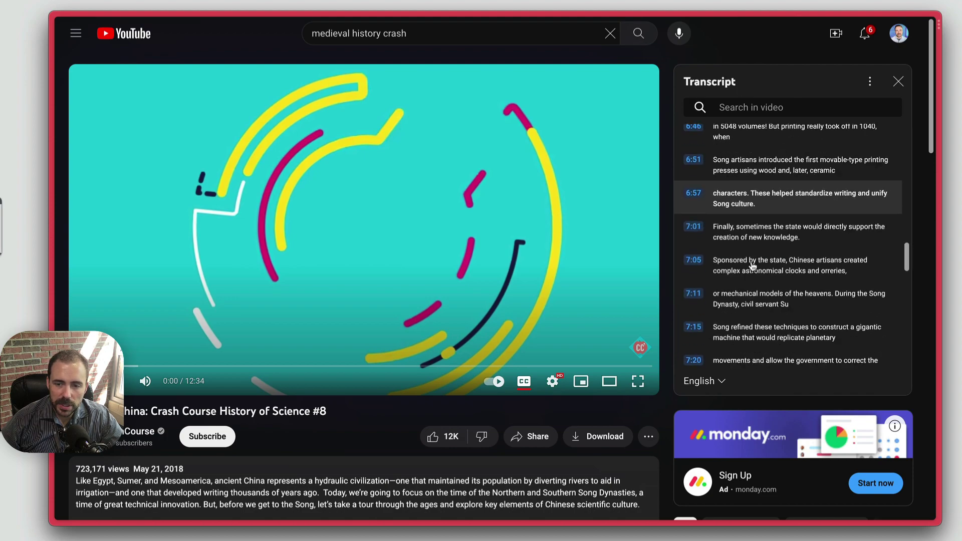
scroll(758, 247, "up", 5)
scroll(757, 248, "up", 10)
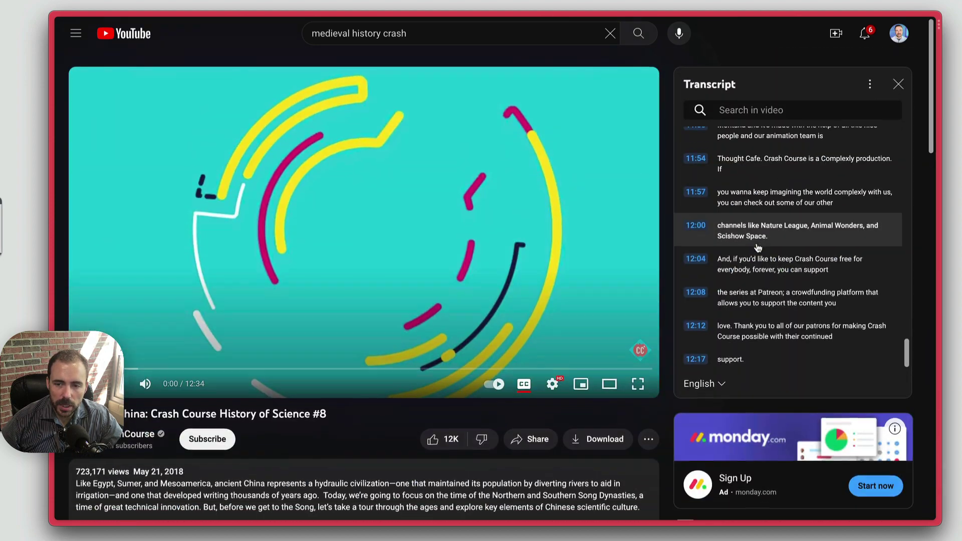
scroll(756, 246, "down", 5)
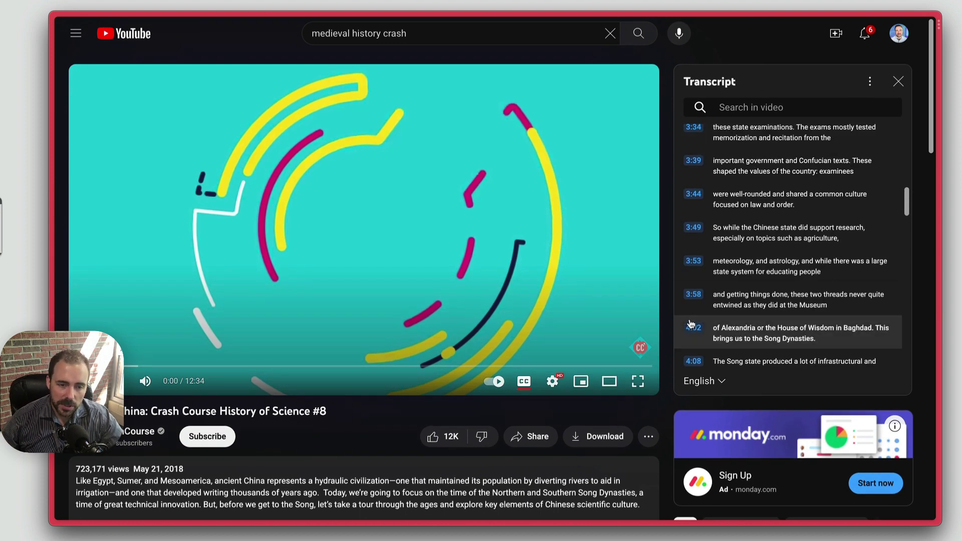
left_click(870, 83)
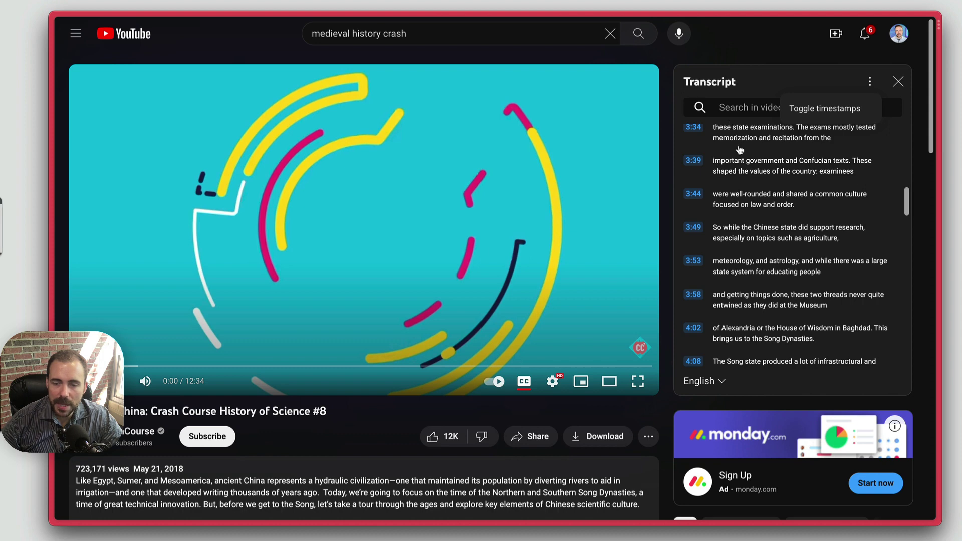
left_click(842, 109)
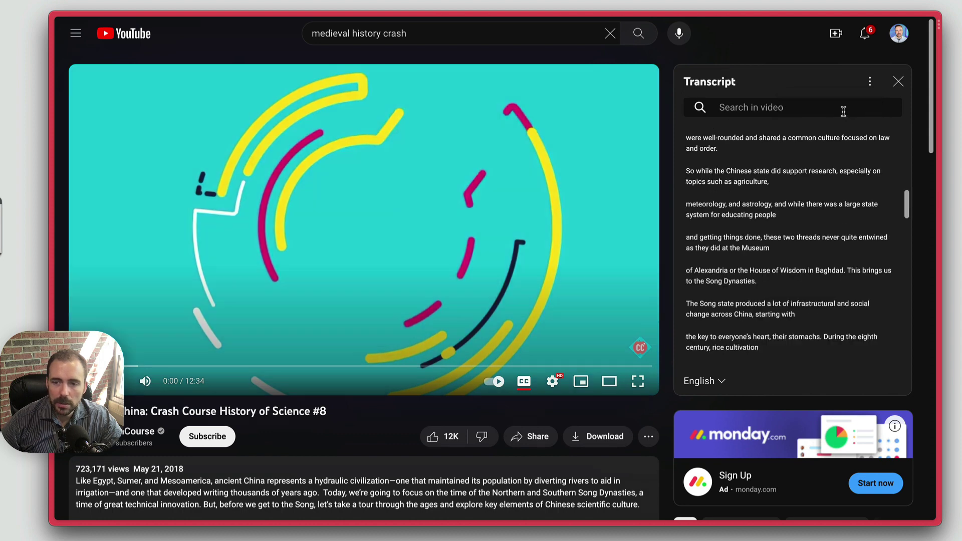
Copy the entire transcript text, from "Look at this map of China" through the final word "support."
scroll(738, 167, "up", 10)
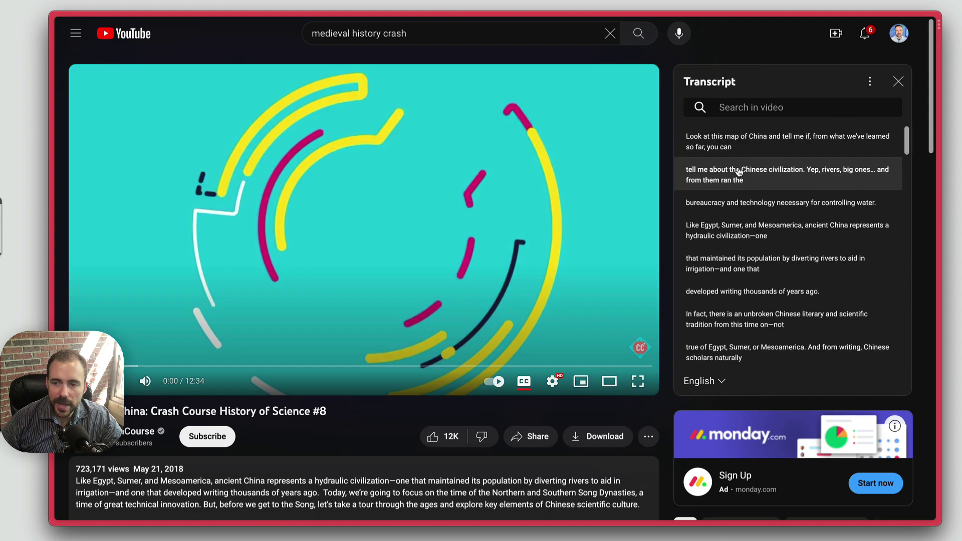
left_click(709, 152)
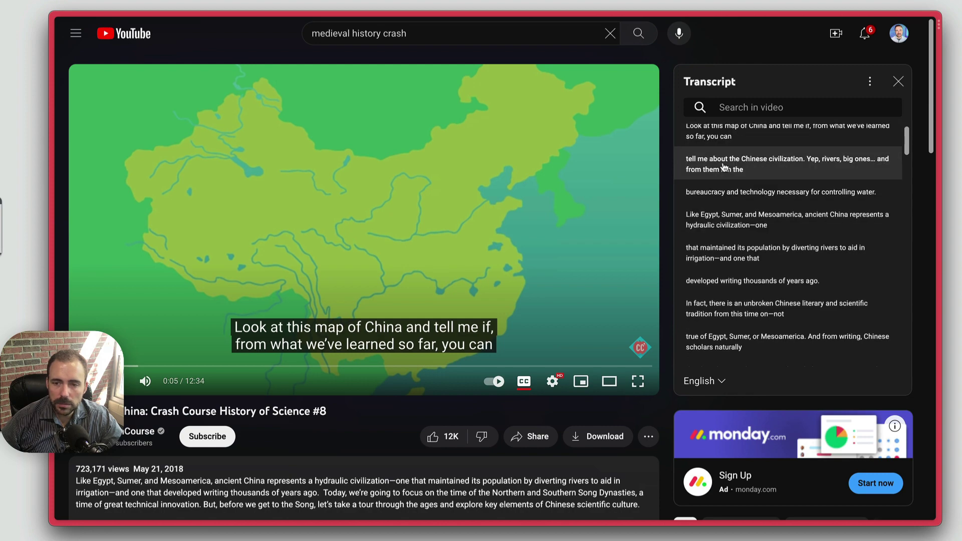
left_click_drag(684, 136, 723, 368)
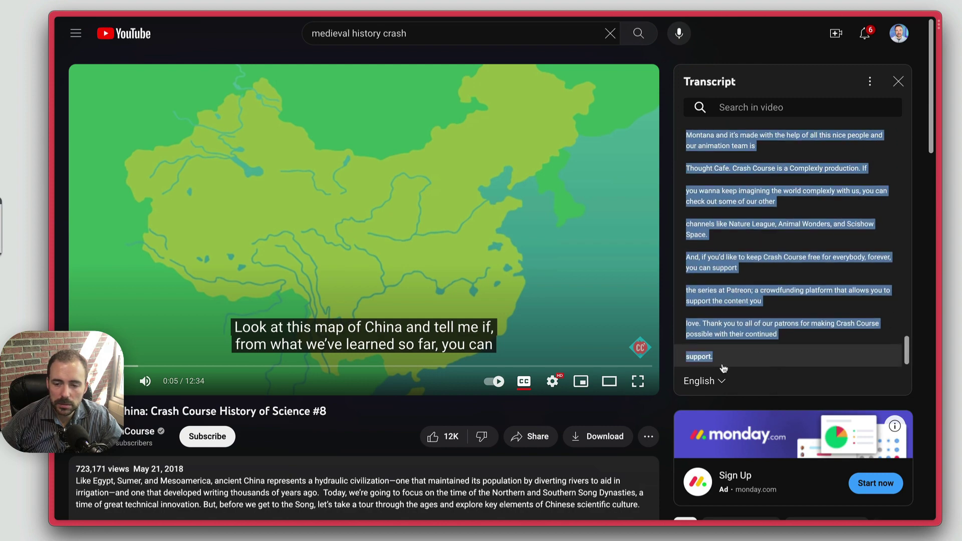
right_click(735, 319)
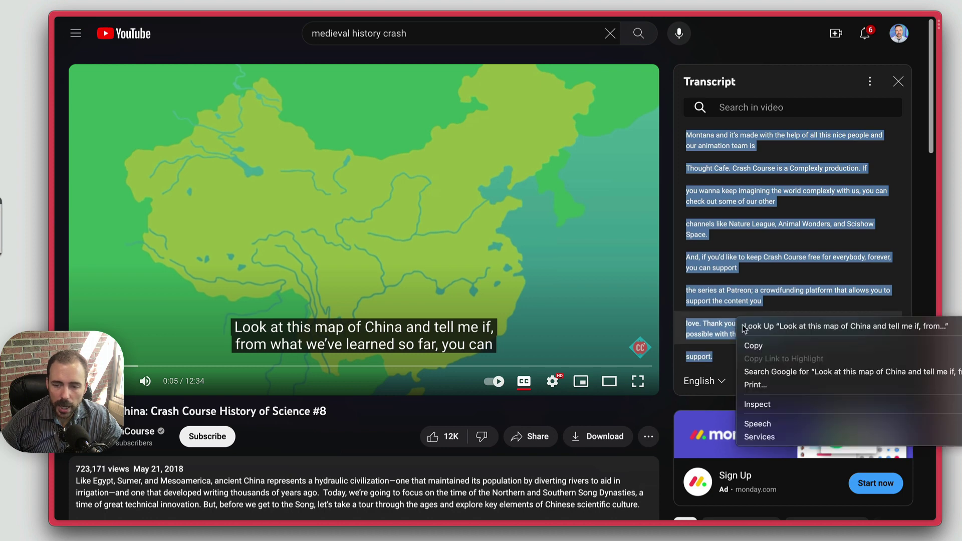
left_click(776, 346)
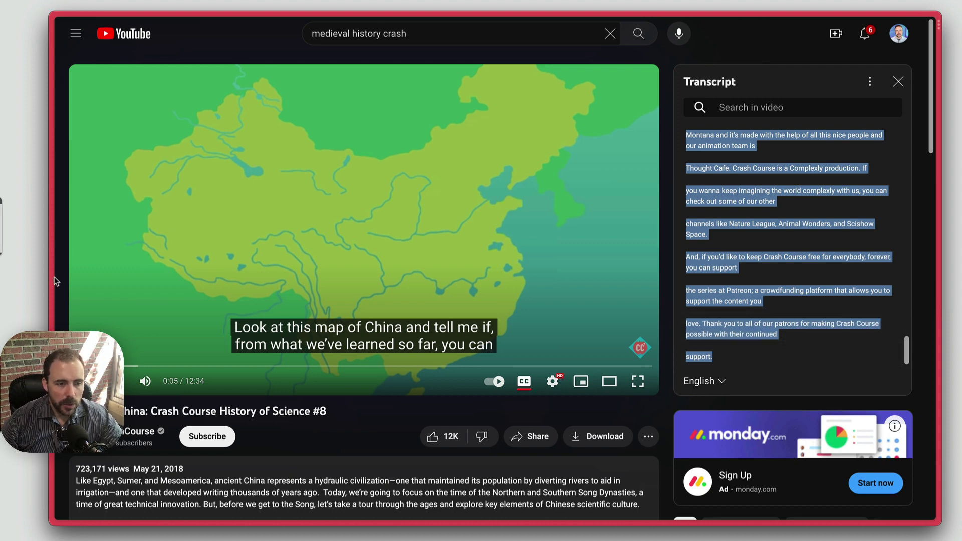
Switch to ChatGPT and paste the transcript into a new message, followed by blank lines
mouse_move(50, 160)
left_click(104, 114)
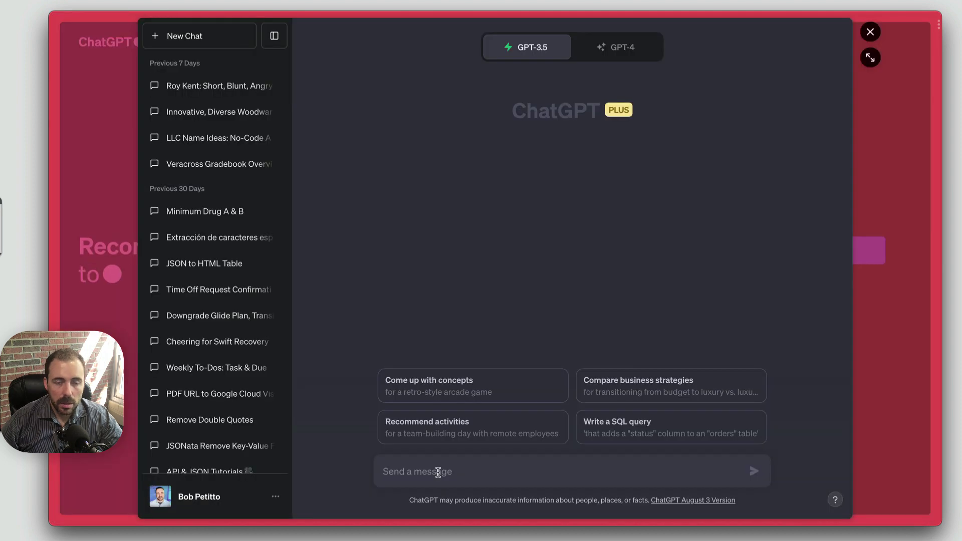
key("super+v")
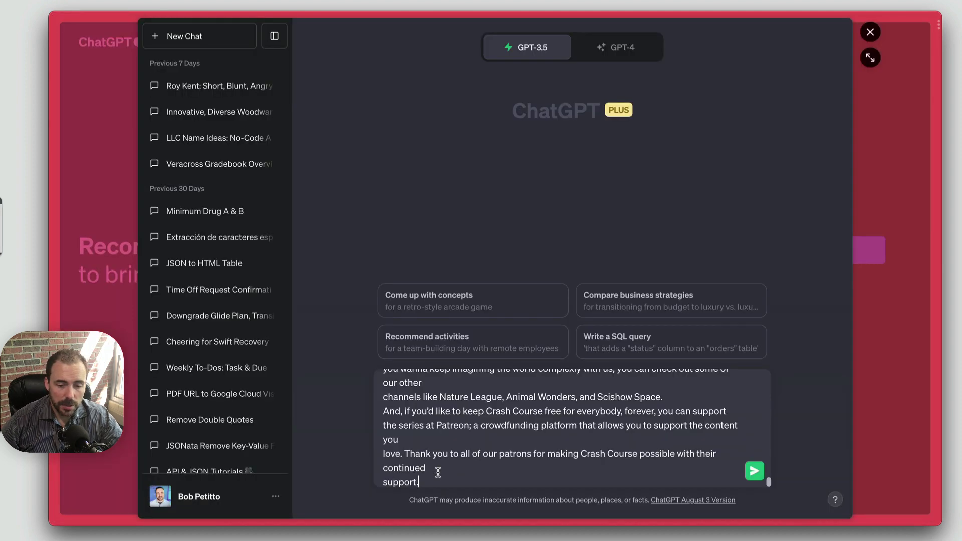
key("shift+Return")
key("shift+Return")
key("shift+Return")
key("shift+Return")
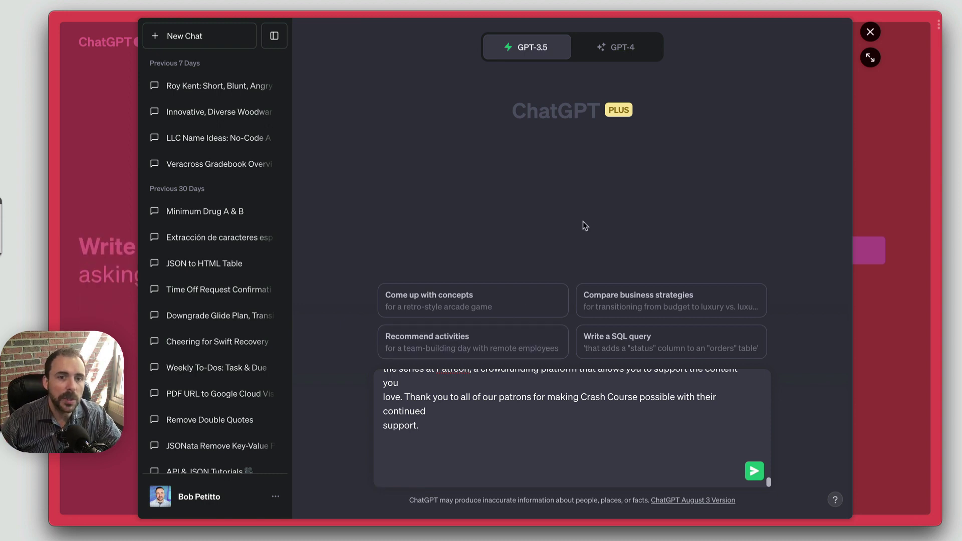
Switch to the Gimkit kit creator and make a Google Sheets copy of spreadsheet import Template 1, with question, correct and incorrect answers
mouse_move(53, 226)
left_click(124, 276)
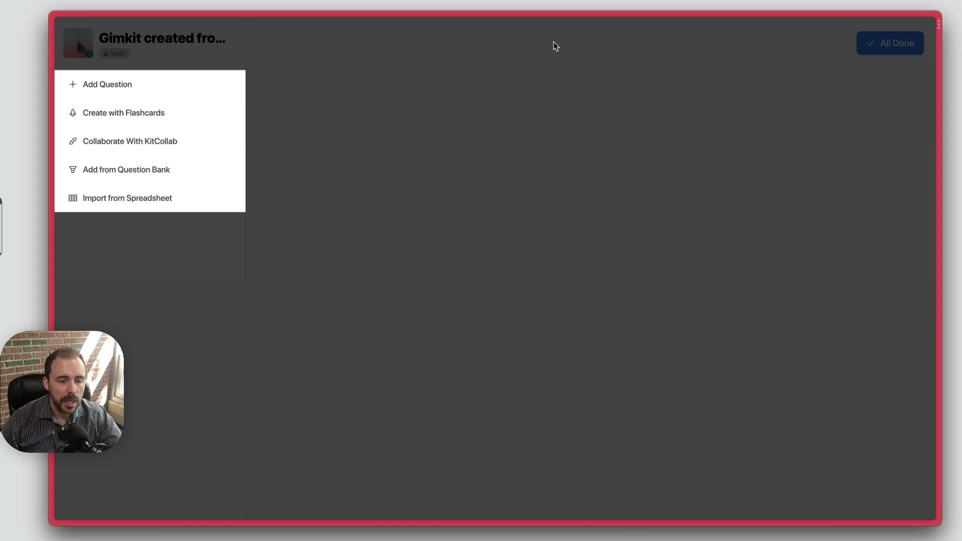
left_click(107, 199)
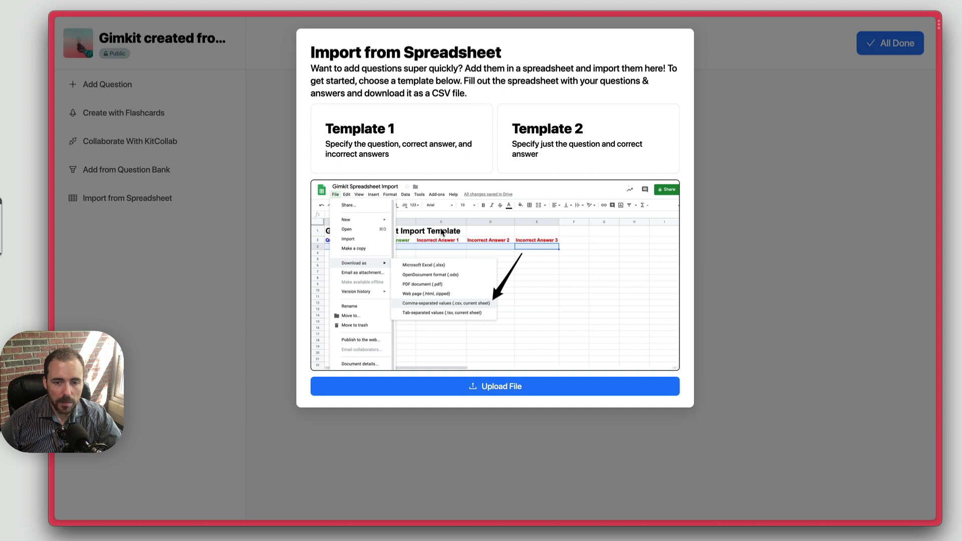
left_click(412, 155)
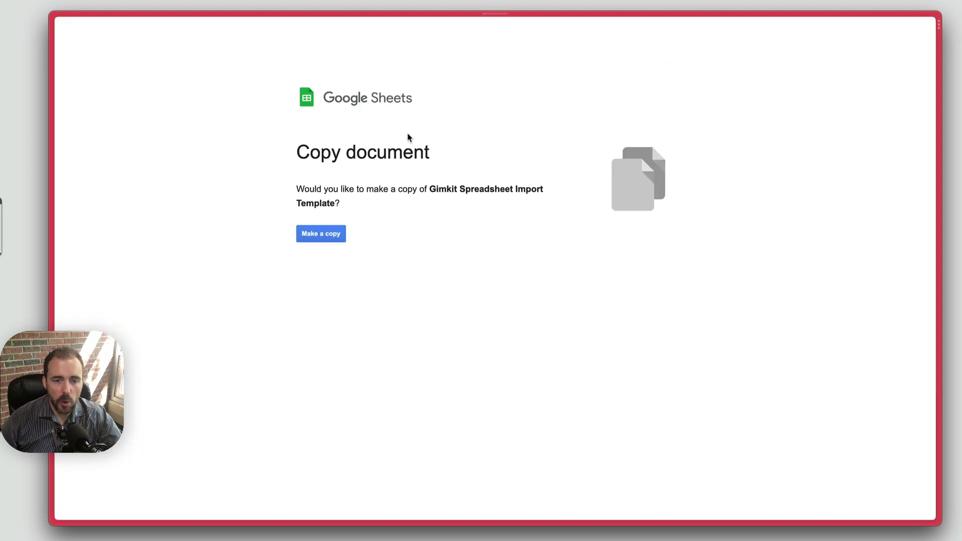
left_click(321, 239)
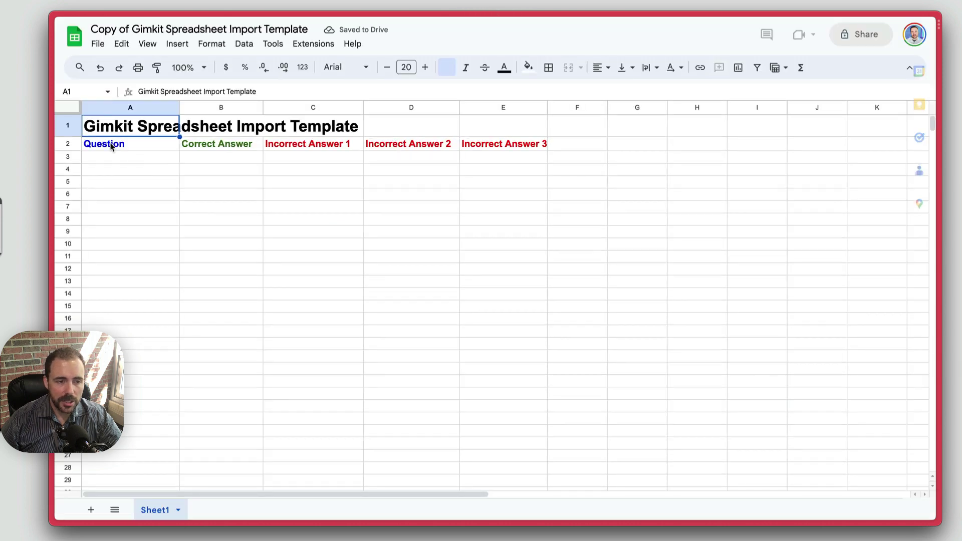
Copy the header cells A2:E2, Question through Incorrect Answer 3, from the Gimkit import template
left_click_drag(122, 145, 527, 145)
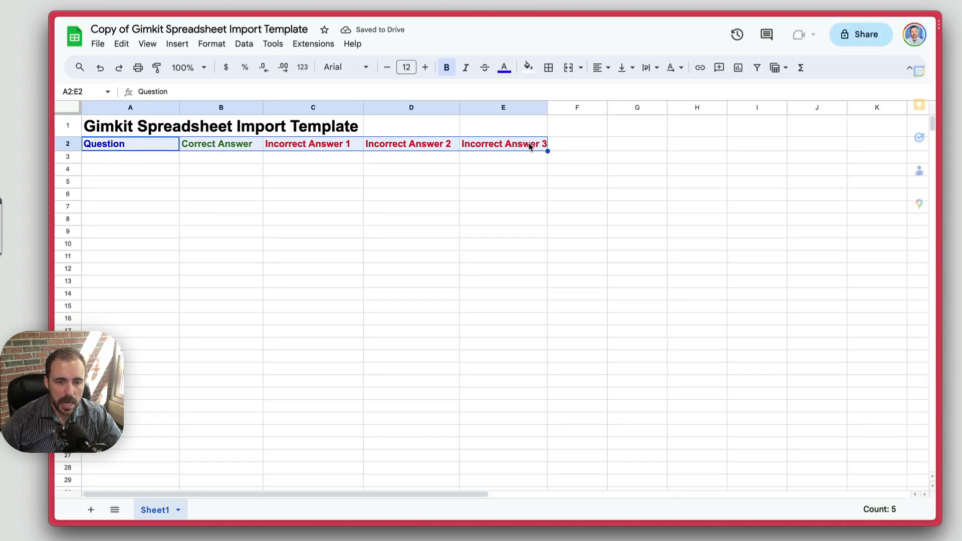
key("ctrl+c")
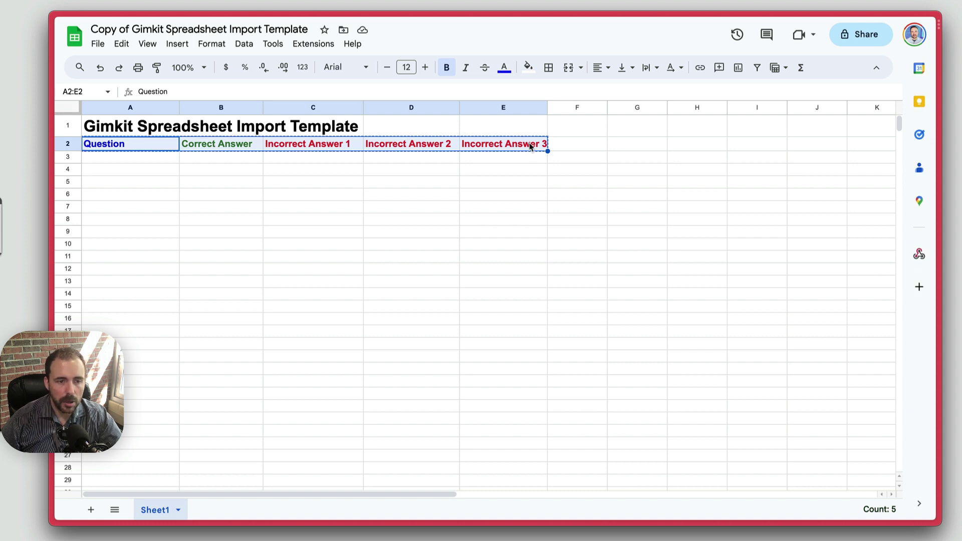
left_click(122, 44)
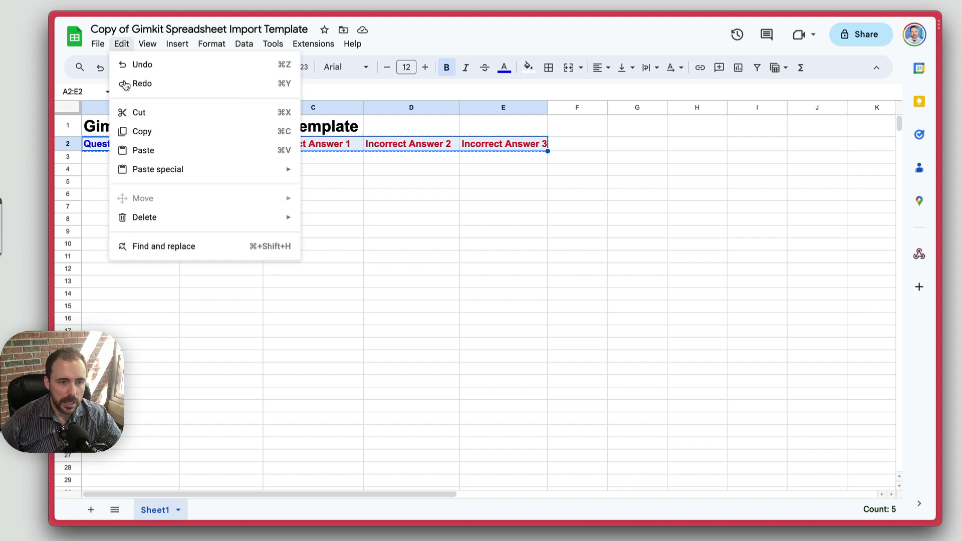
left_click(130, 132)
Return to ChatGPT and add "Create 25 multiple choice questions based on the transcript above." below the pasted transcript
mouse_move(40, 131)
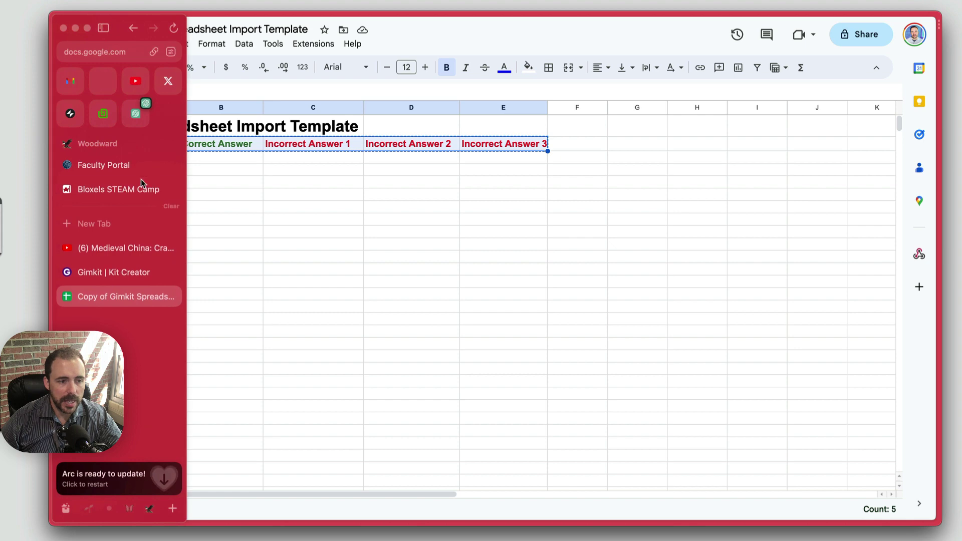
left_click(135, 115)
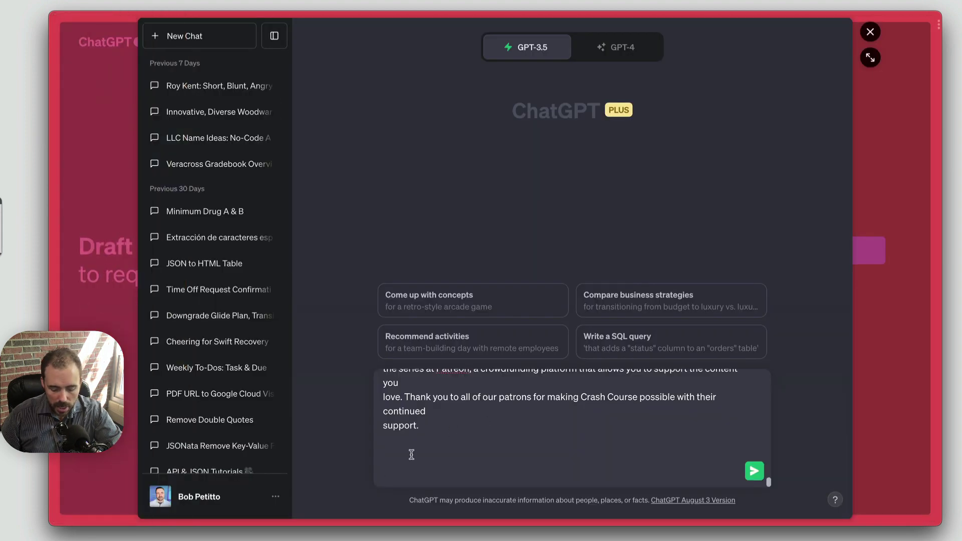
type("Create")
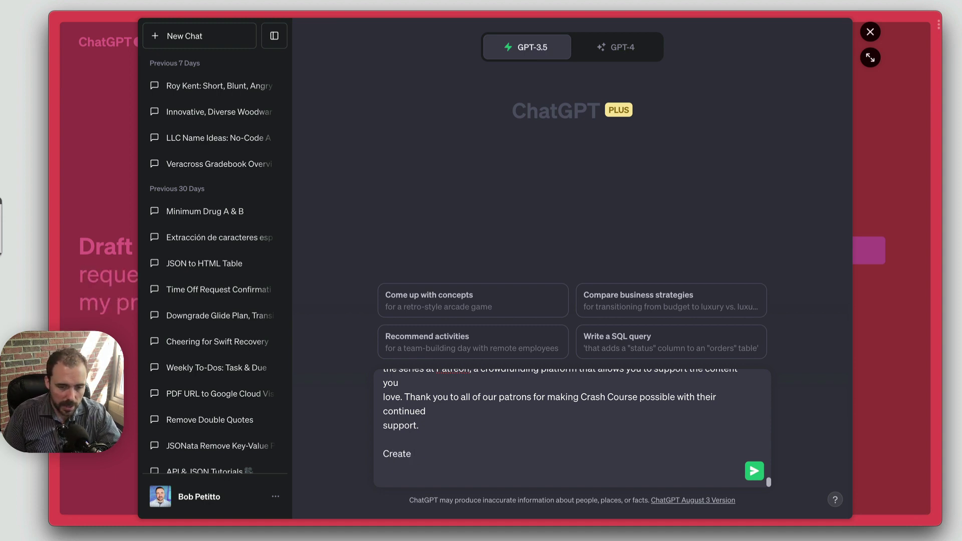
type(" 25")
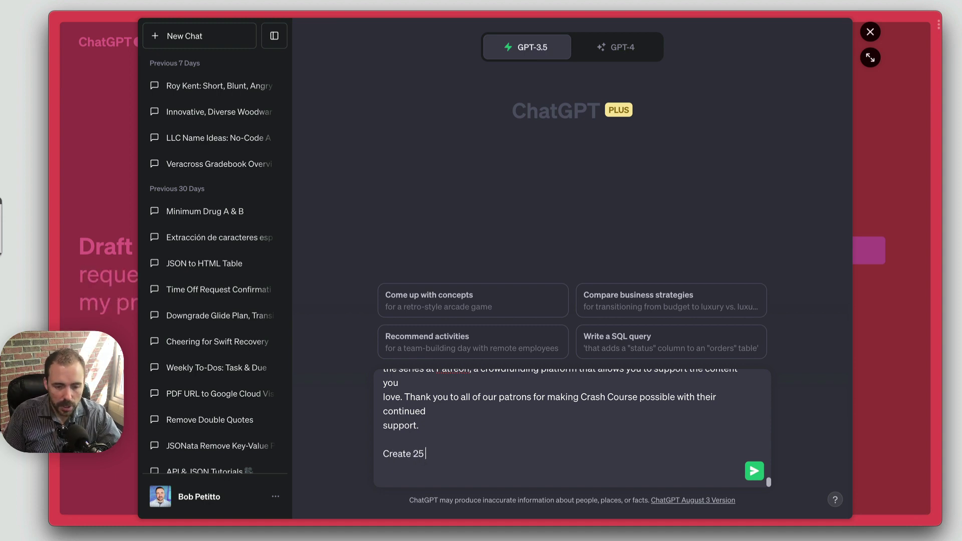
type(" multip")
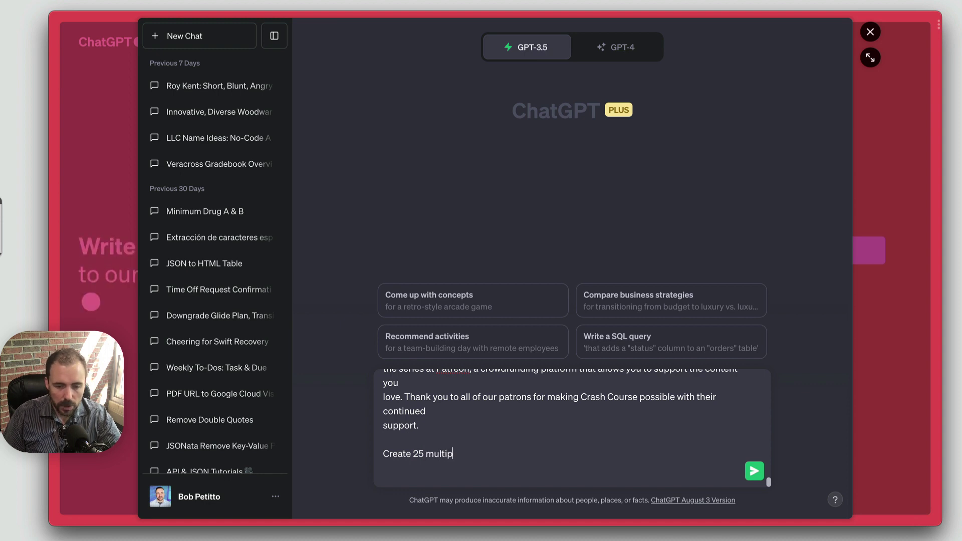
type("le cho")
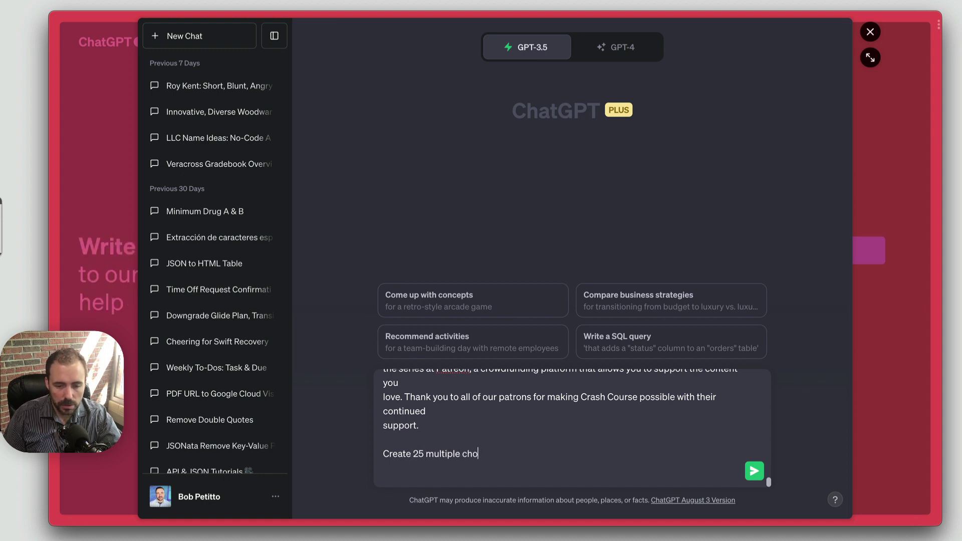
type("ice questions ")
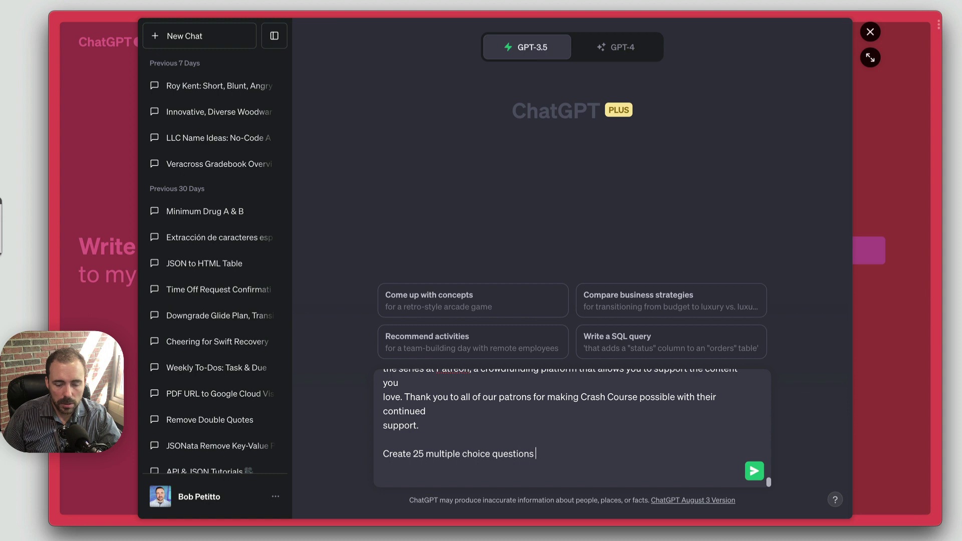
type("based on the ")
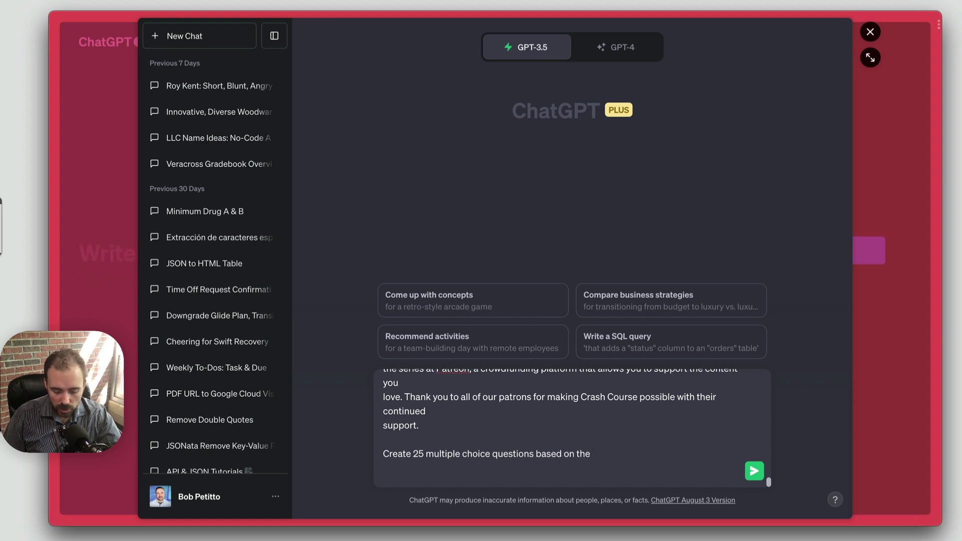
type("transc")
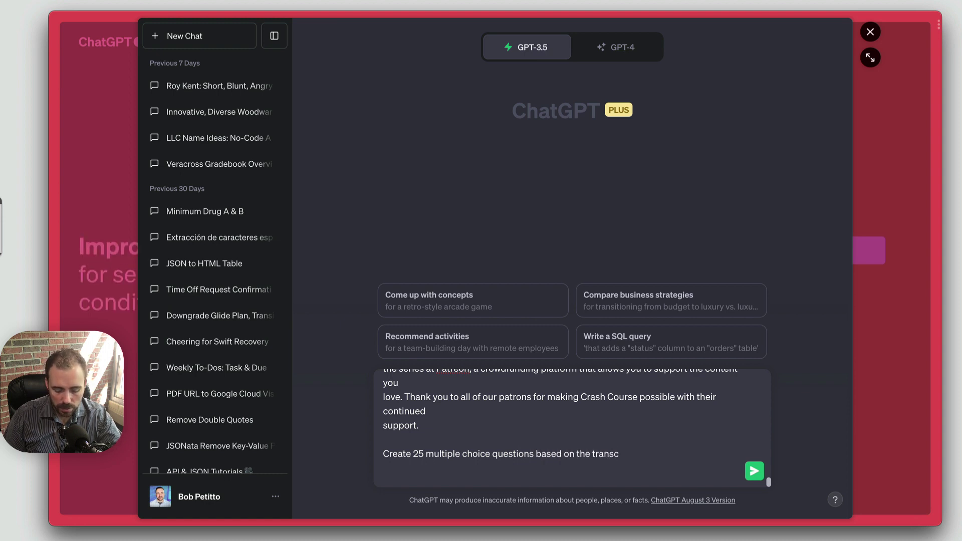
type("ript above.")
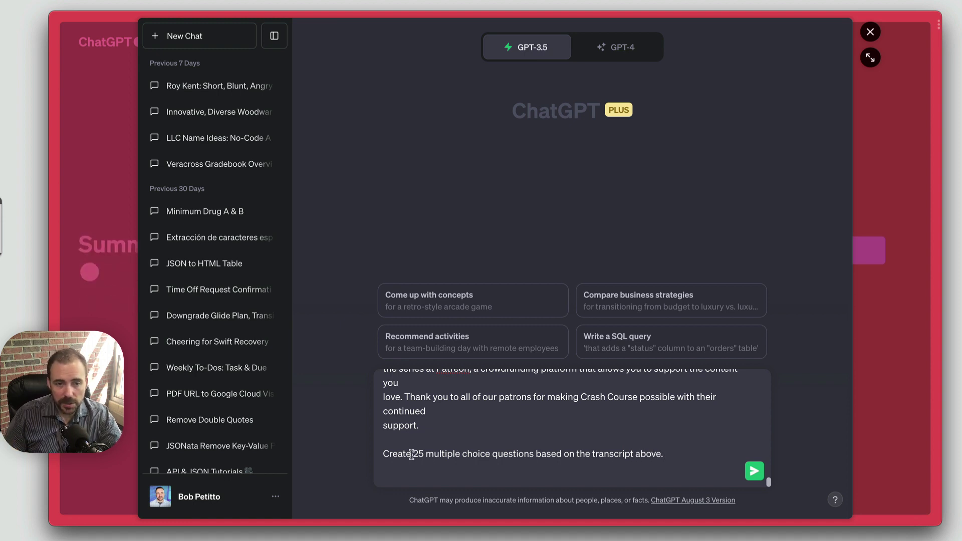
Insert the line "You are a history teacher quizzing your 7th grade students on Medieval China." before the question request in the prompt
left_click(383, 453)
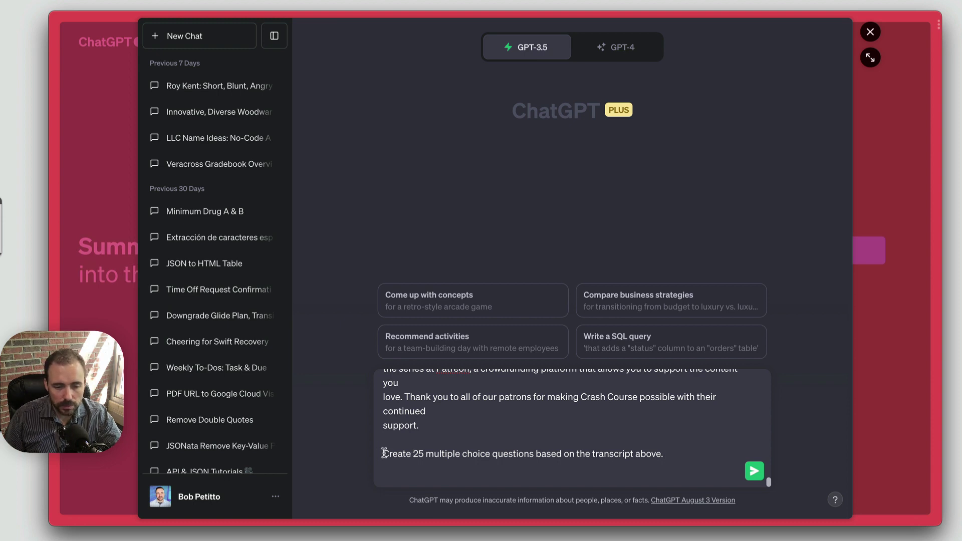
type("You are a his")
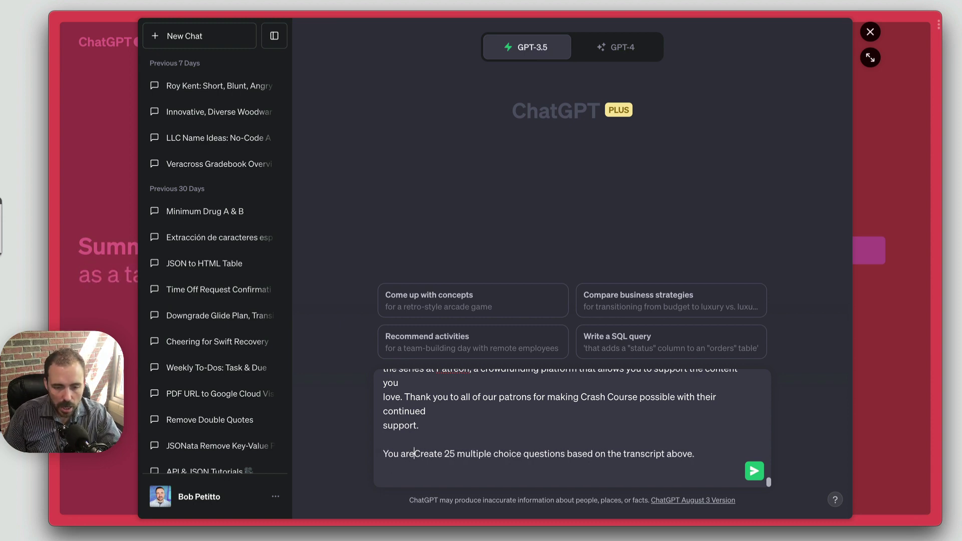
type("tory teacher q")
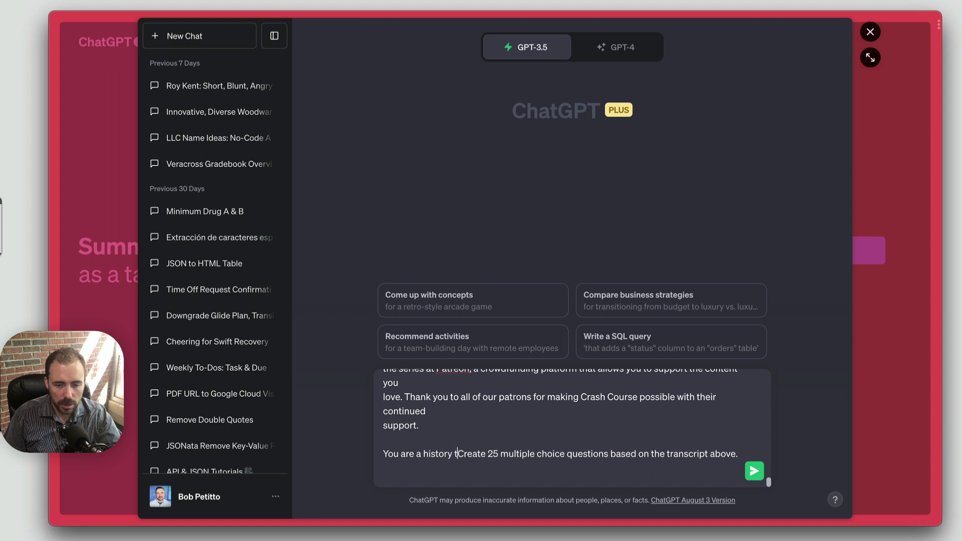
type("uizzing yo")
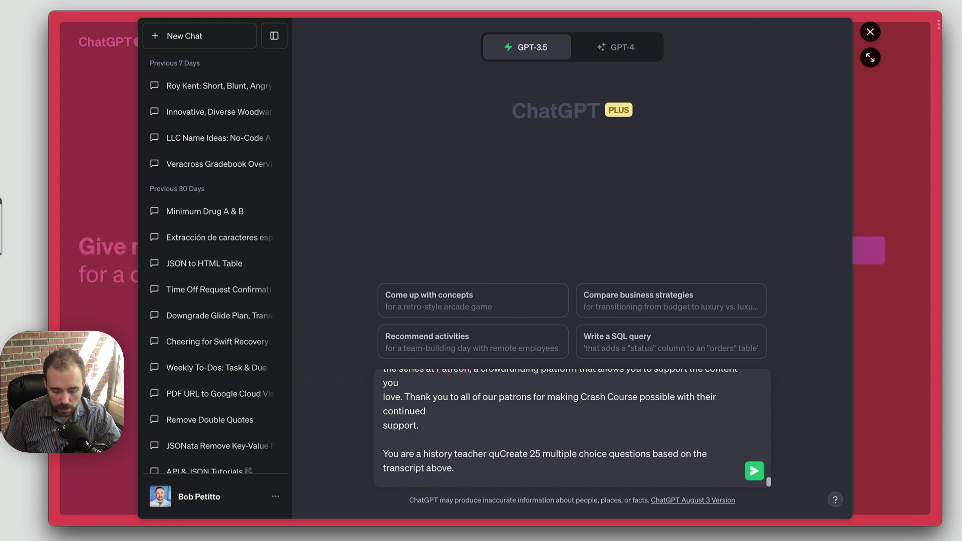
type("ur 7th grade")
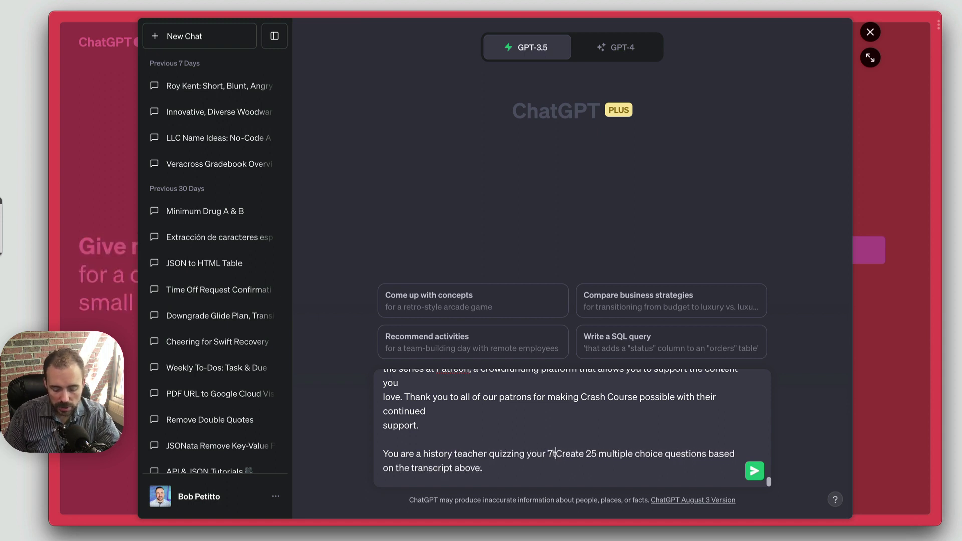
type(" students on ")
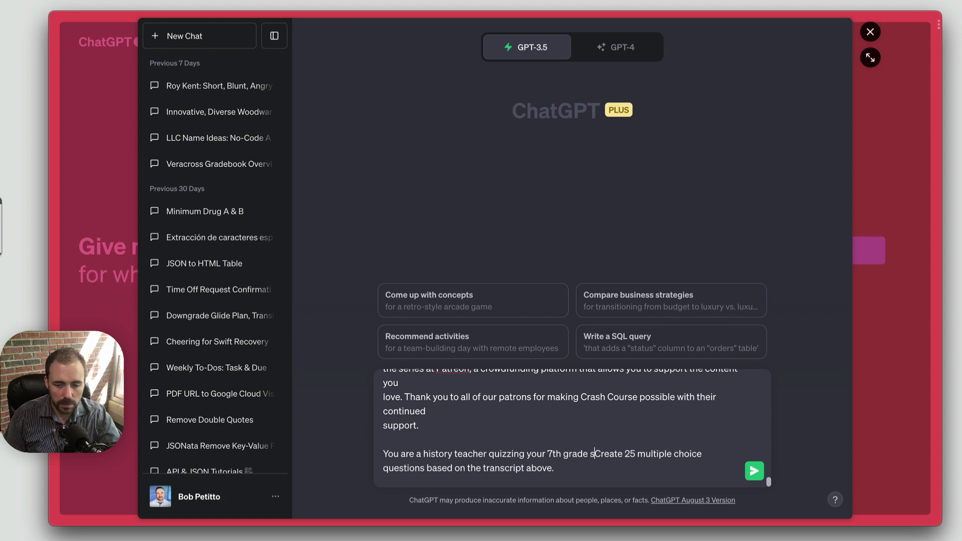
type("Medie")
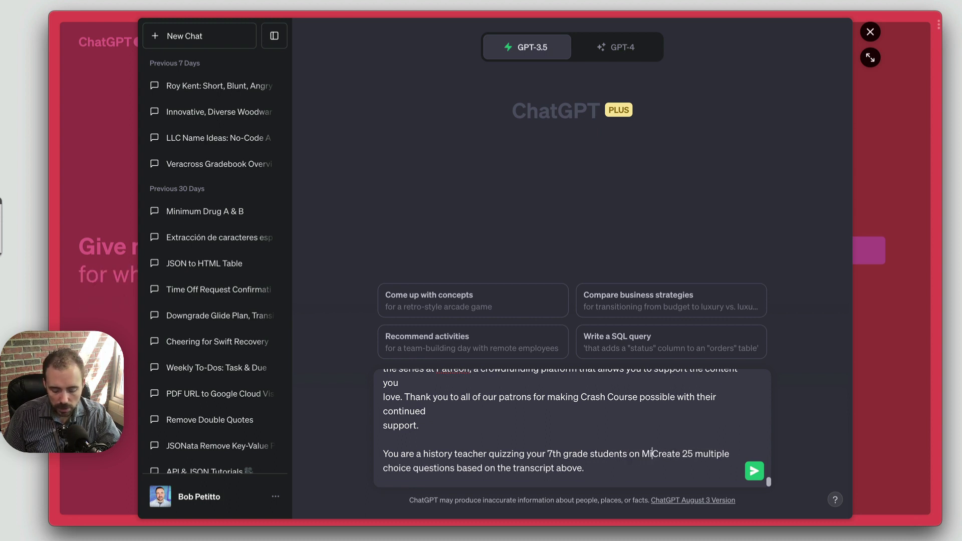
type("val China.")
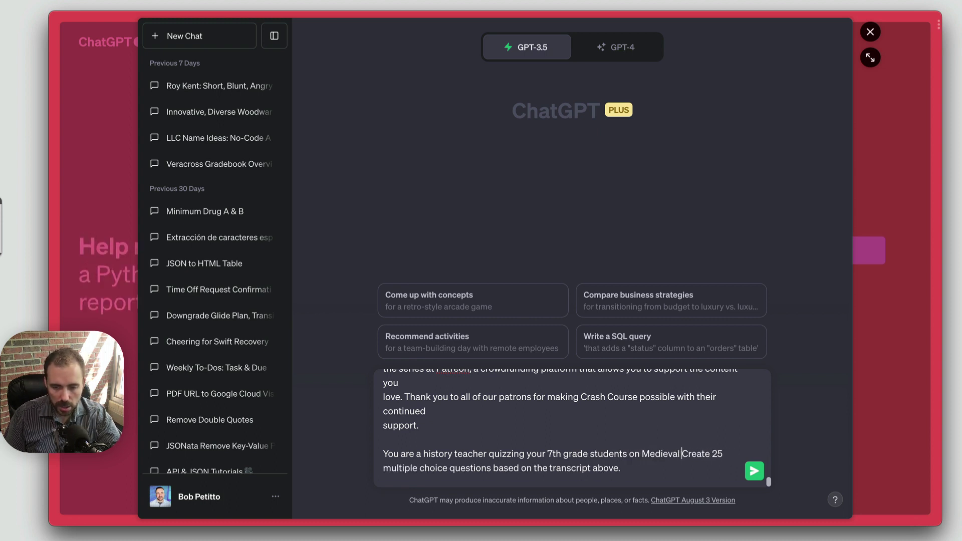
key("shift+Return")
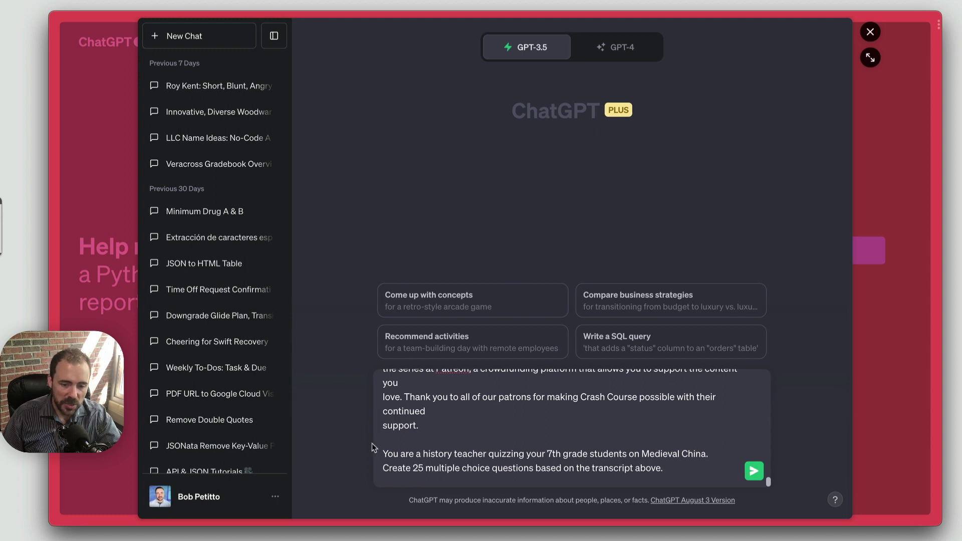
Add "Format the response as a table with the following columns:" after the question request, followed by a new line
left_click(682, 474)
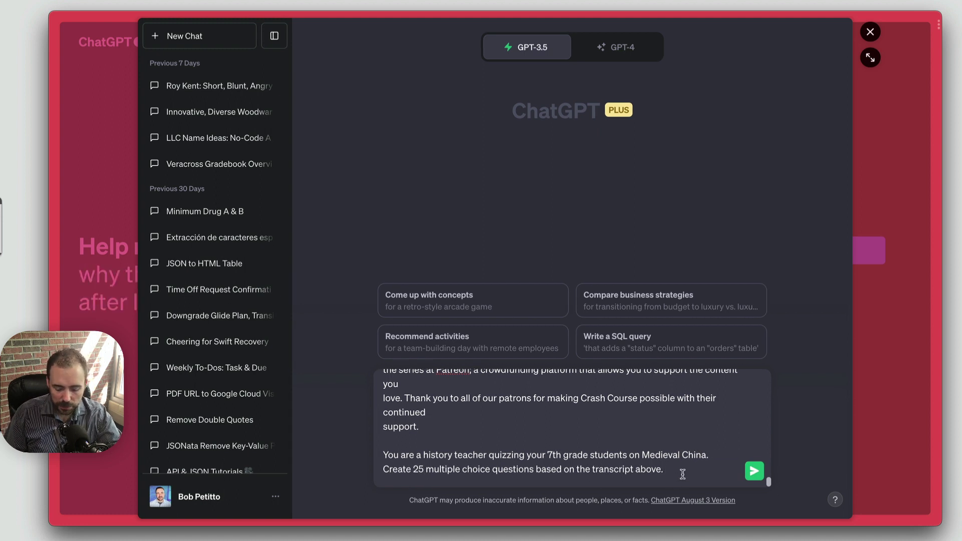
type("For")
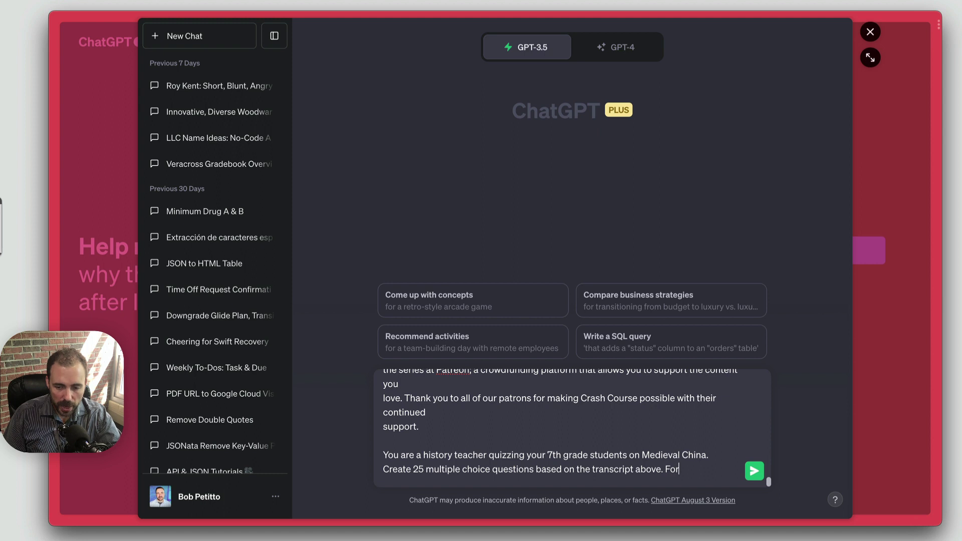
type("mat the res")
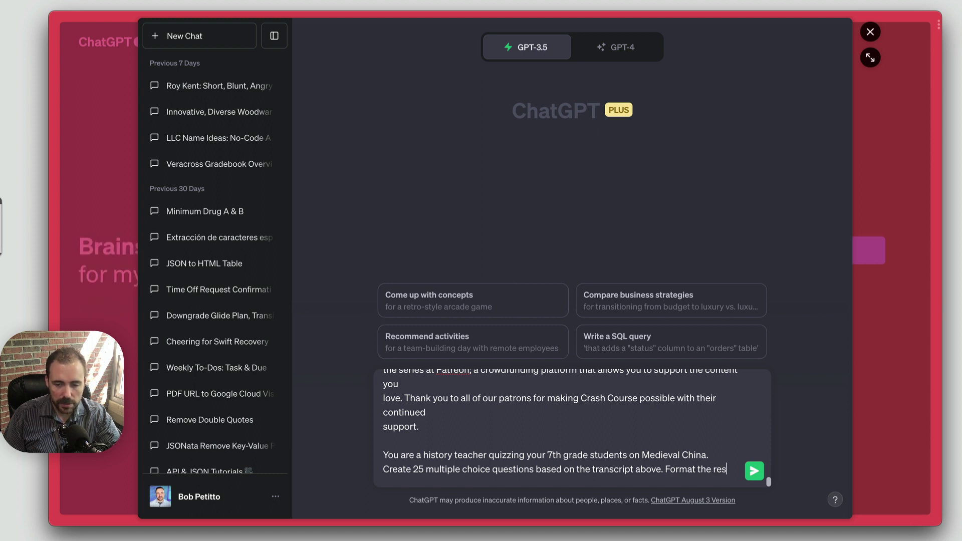
type("ponse as a t")
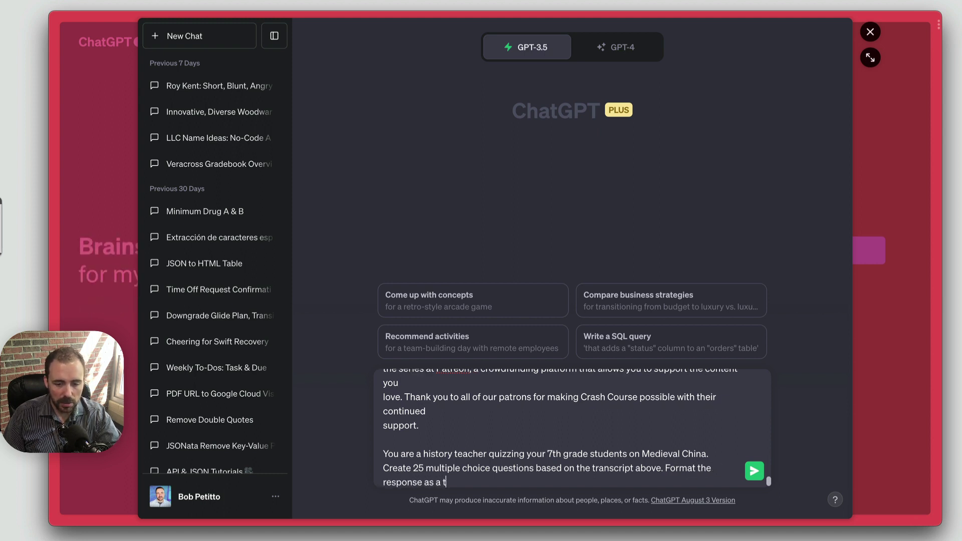
type("able with the")
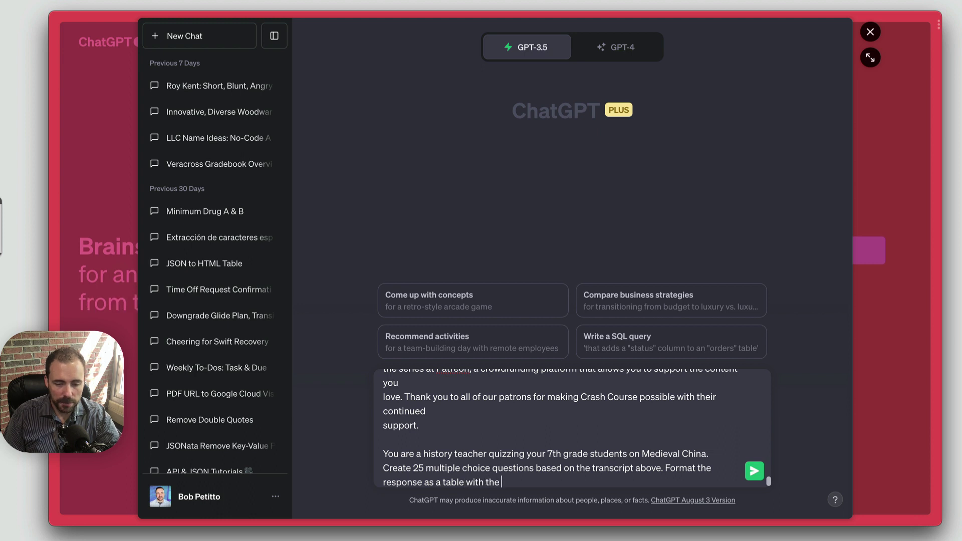
type(" following columns:")
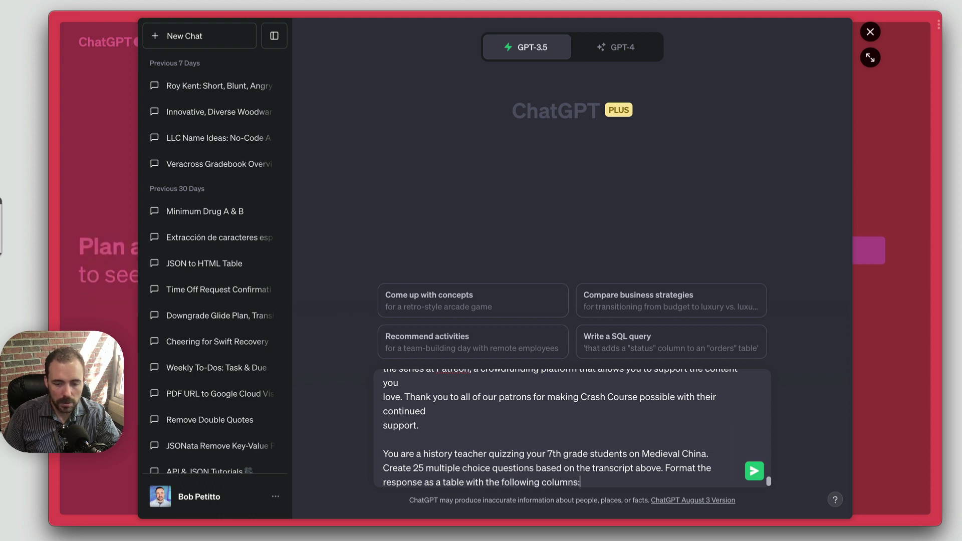
key("shift+Return")
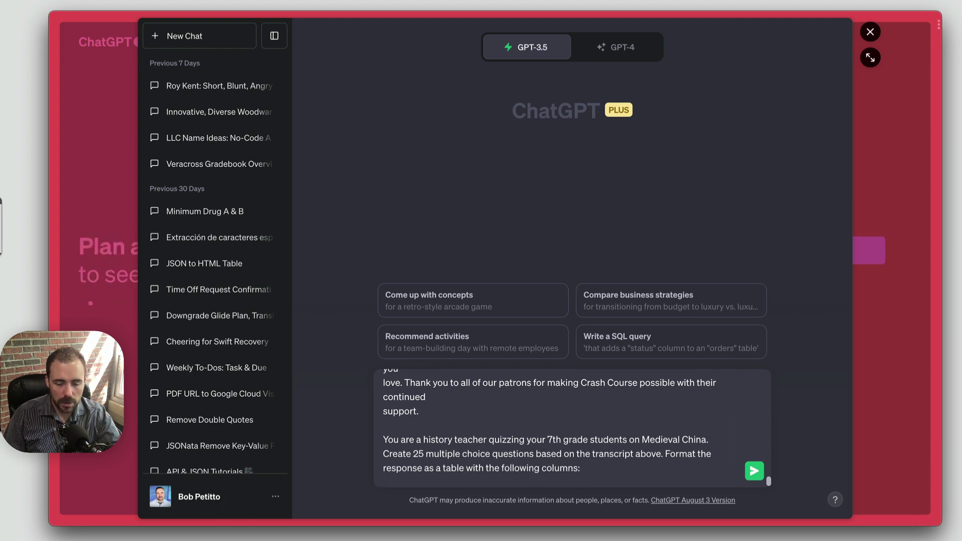
Paste the copied headers Question, Correct Answer and Incorrect Answer 1 through 3, separate them with commas, and send the prompt
type("Question\tCorrect Answer\tIncorrect Answer 1\tIncorrect Answer 2\tIncorrect Answer 3")
key("Up")
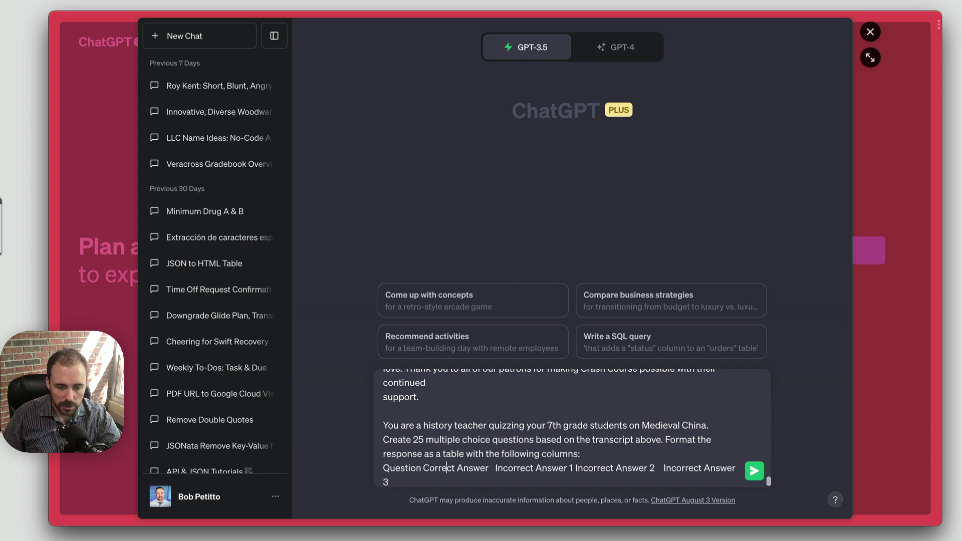
type(",")
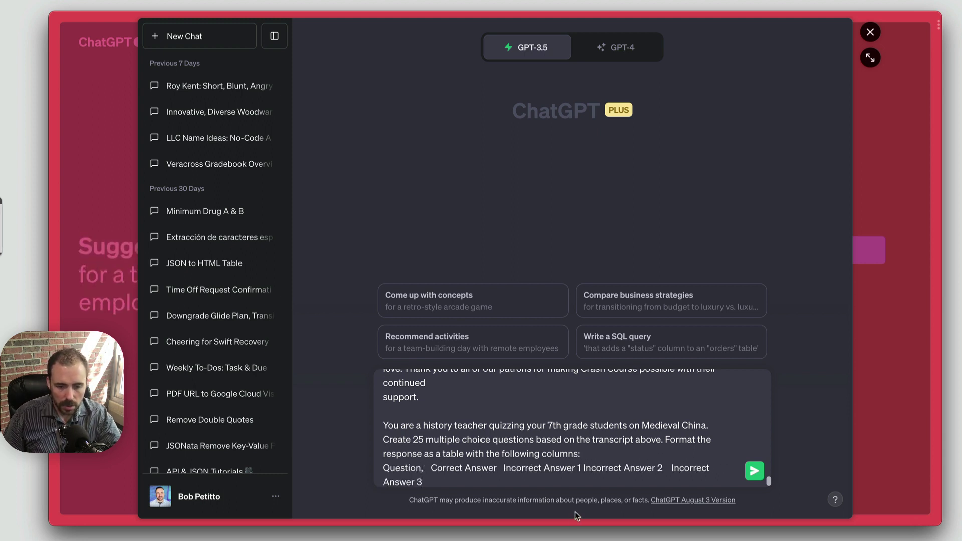
left_click(497, 469)
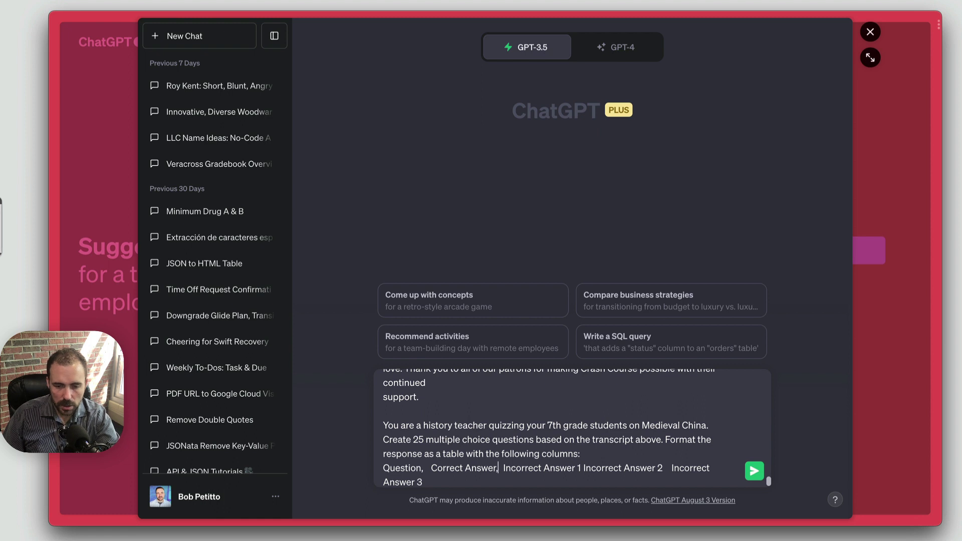
left_click(580, 468)
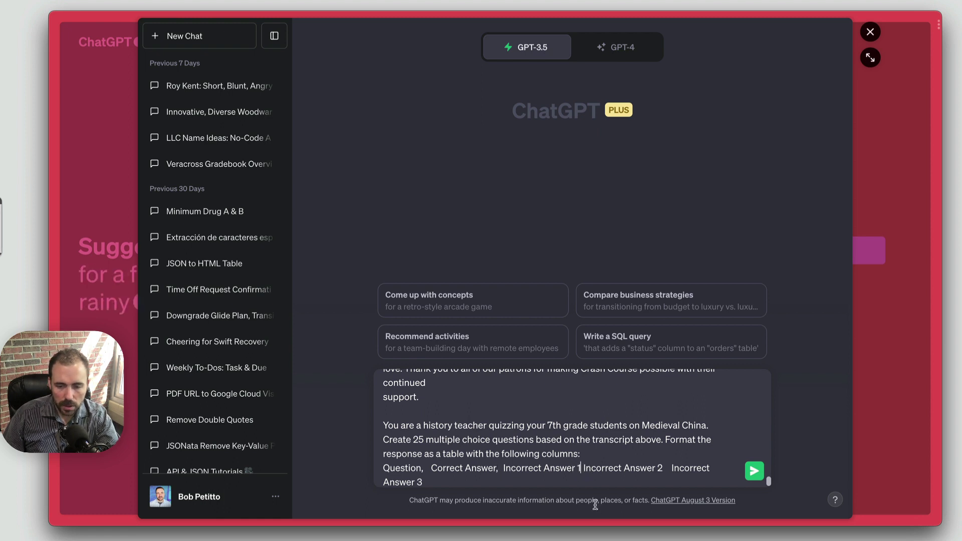
type(",")
key("alt+Right")
key("alt+Right")
key("alt+Right")
type(",")
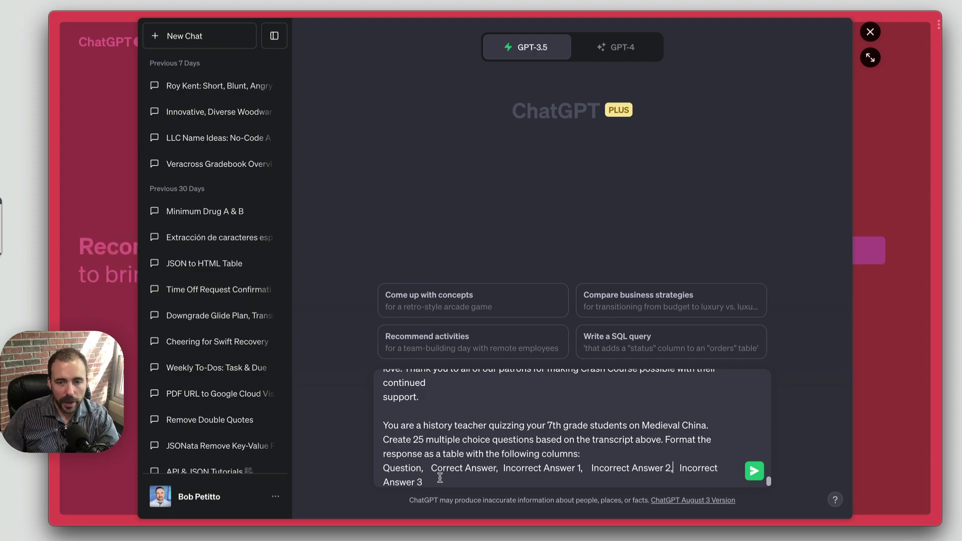
left_click(754, 471)
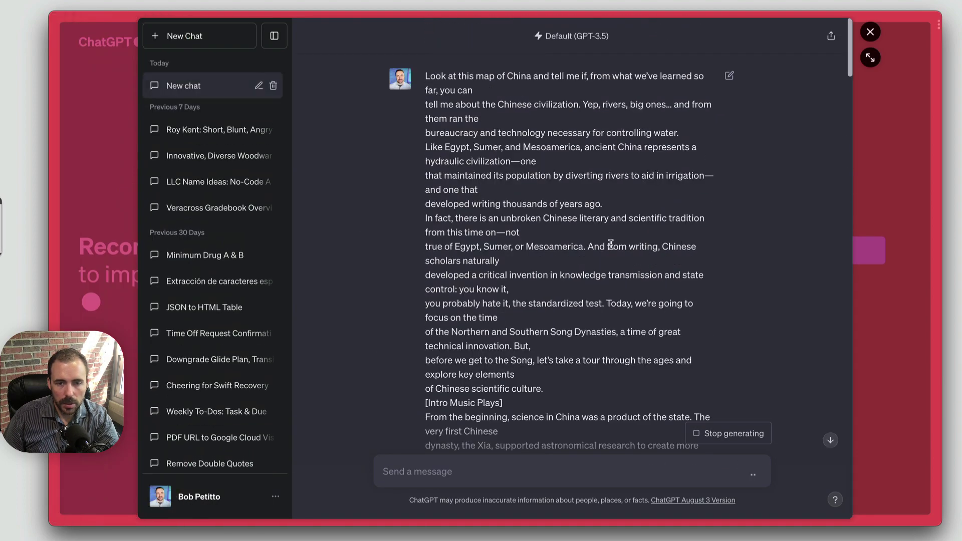
Review the generated table of 25 multiple choice questions, checking its answer columns from the first row through the last
scroll(596, 271, "down", 20)
scroll(597, 271, "down", 20)
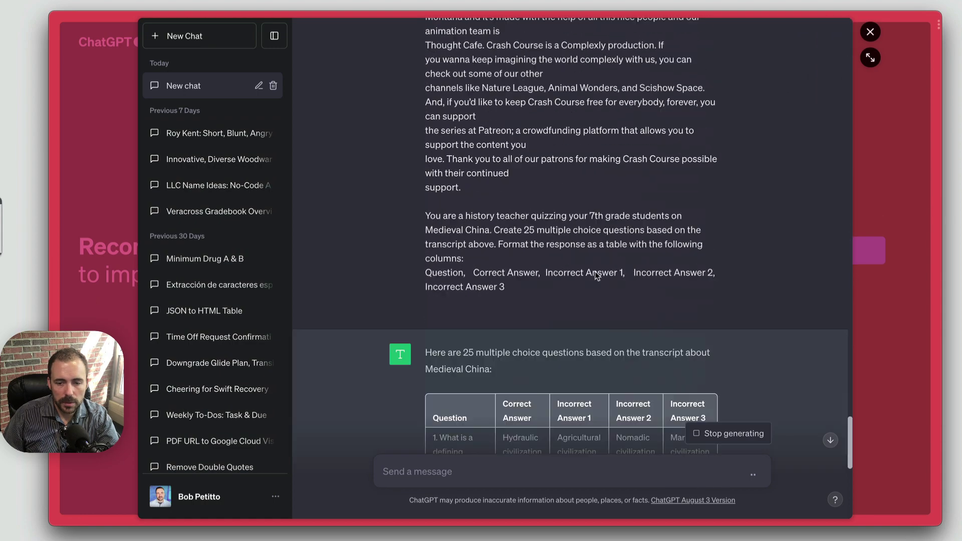
scroll(566, 228, "up", 6)
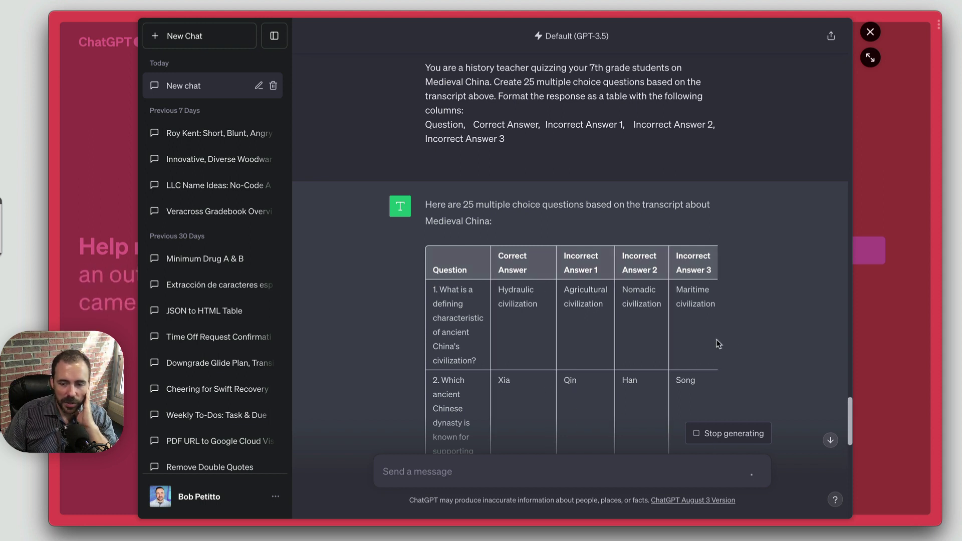
scroll(676, 369, "down", 3)
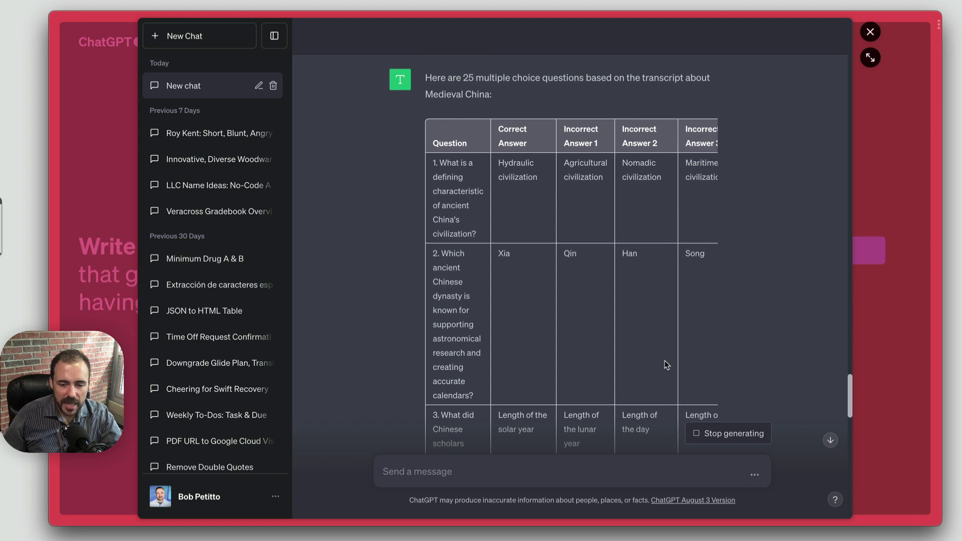
scroll(581, 280, "down", 5)
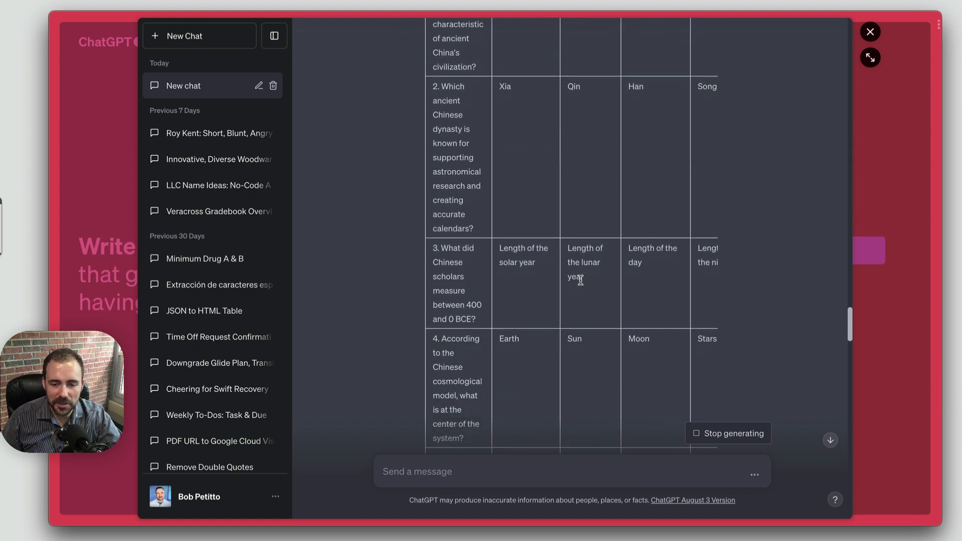
scroll(526, 364, "down", 3)
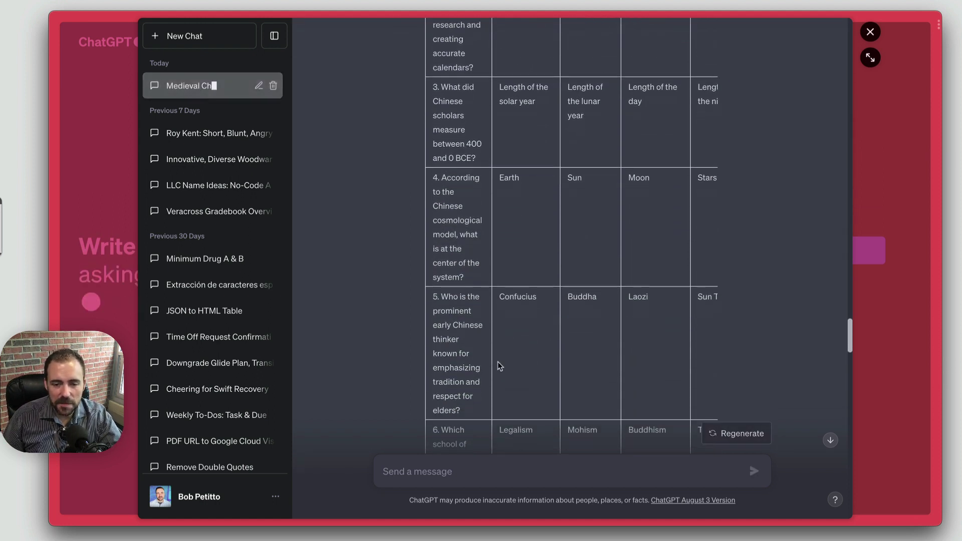
scroll(576, 346, "down", 15)
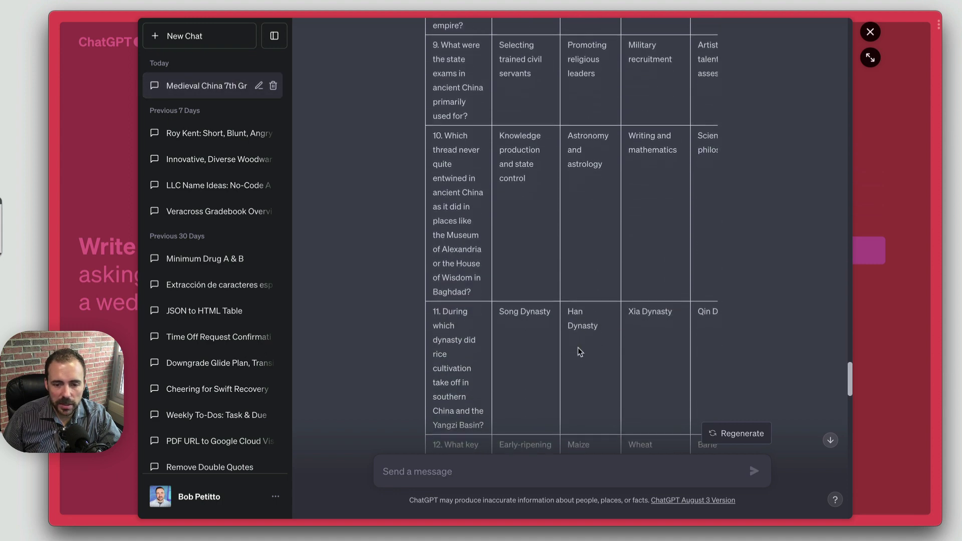
scroll(580, 351, "down", 20)
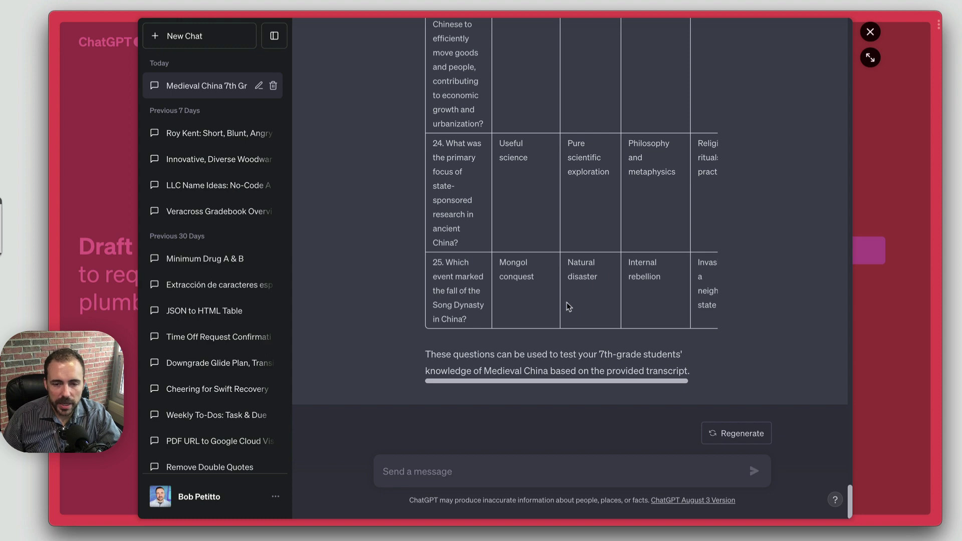
scroll(569, 307, "right", 3)
scroll(552, 300, "left", 3)
scroll(551, 300, "up", 20)
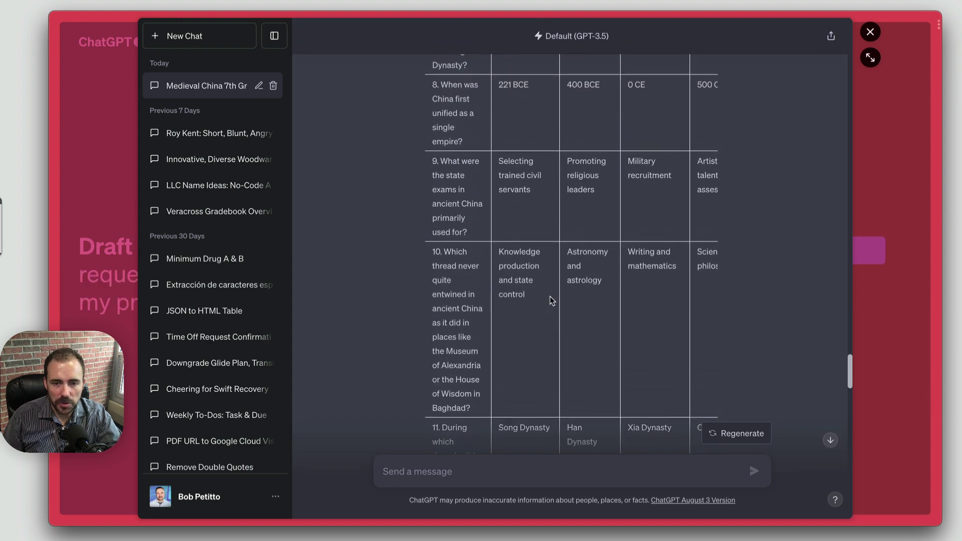
scroll(551, 300, "up", 20)
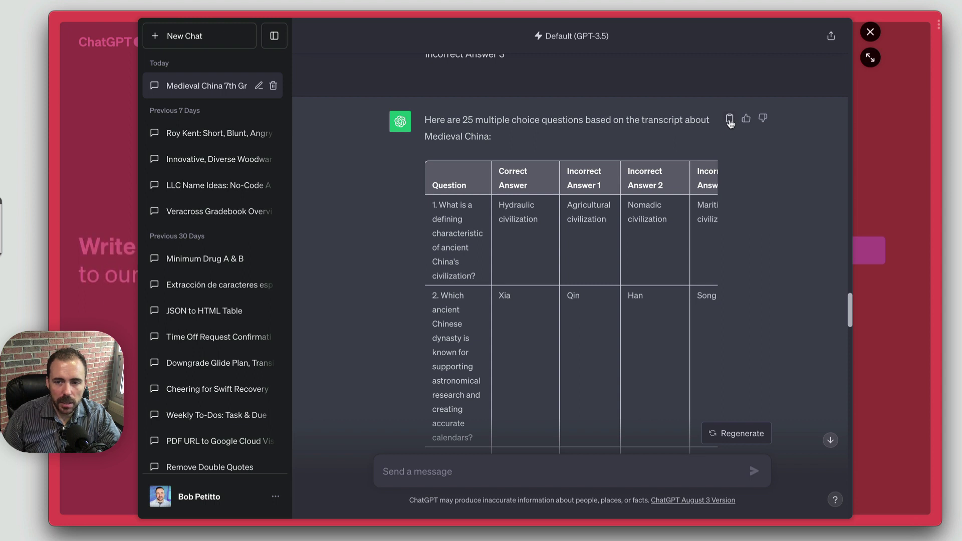
left_click(730, 123)
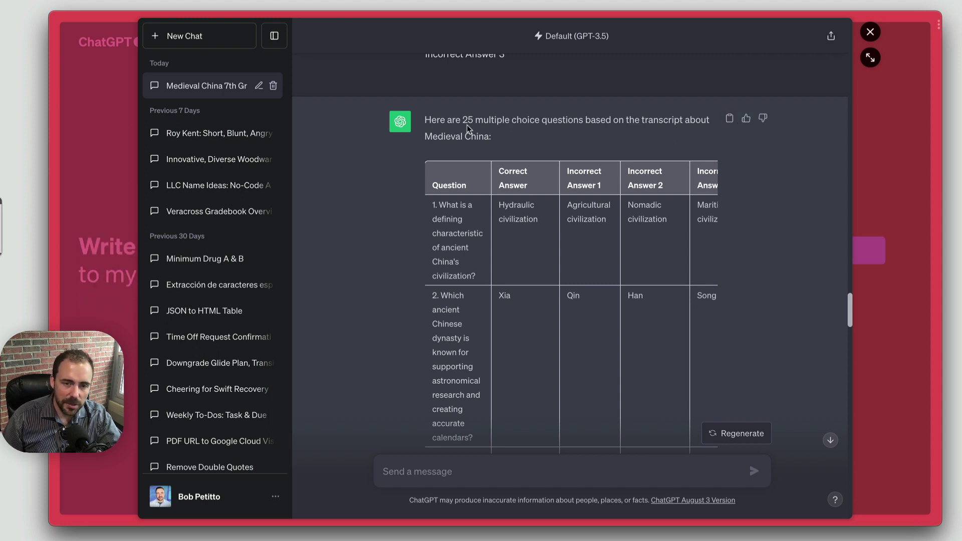
left_click_drag(433, 120, 487, 149)
left_click(480, 176)
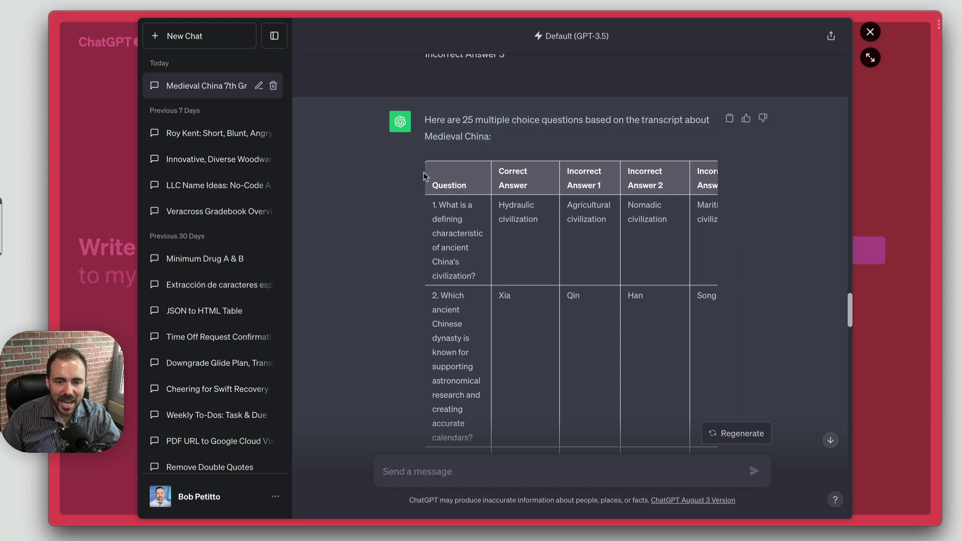
Copy the whole generated question table, from the Question header through the last Incorrect Answer 3 cell
left_click_drag(436, 180, 696, 311)
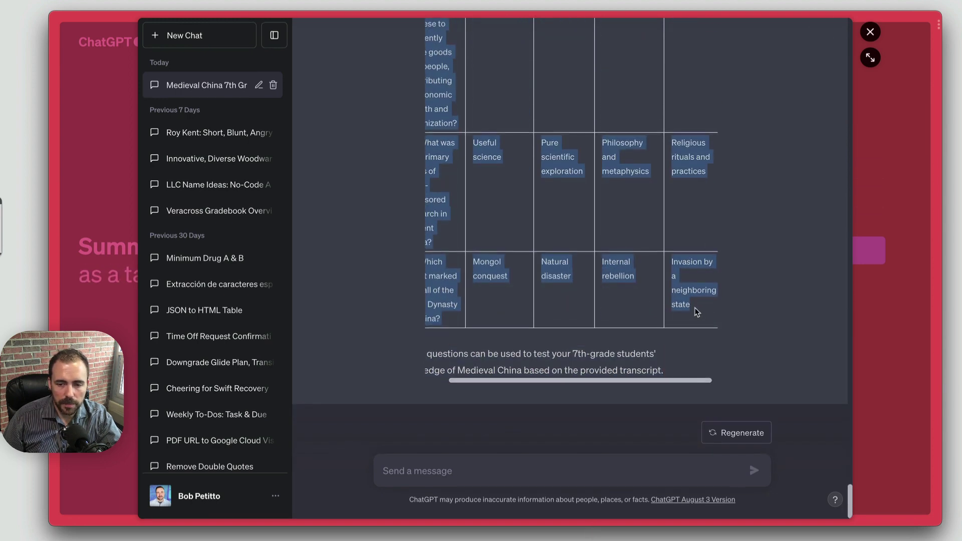
right_click(686, 290)
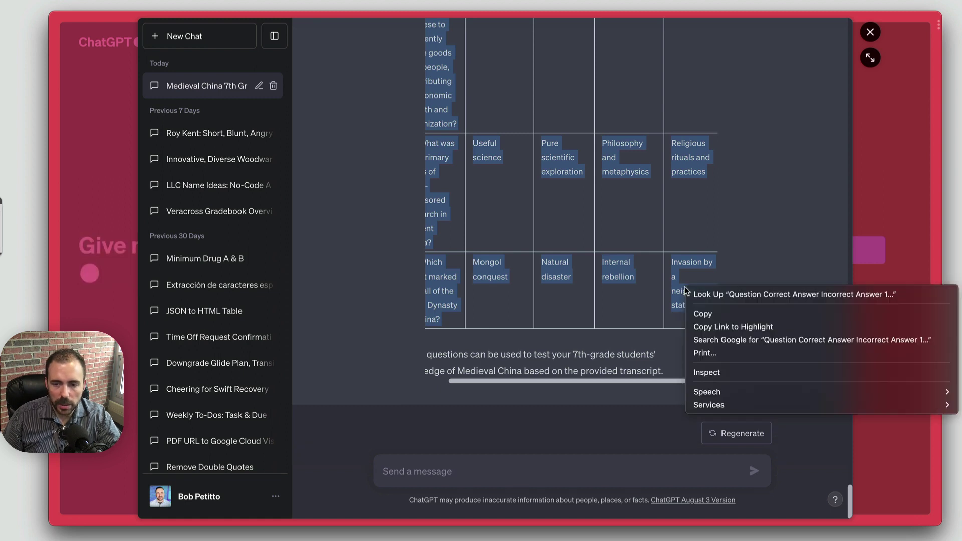
left_click(712, 314)
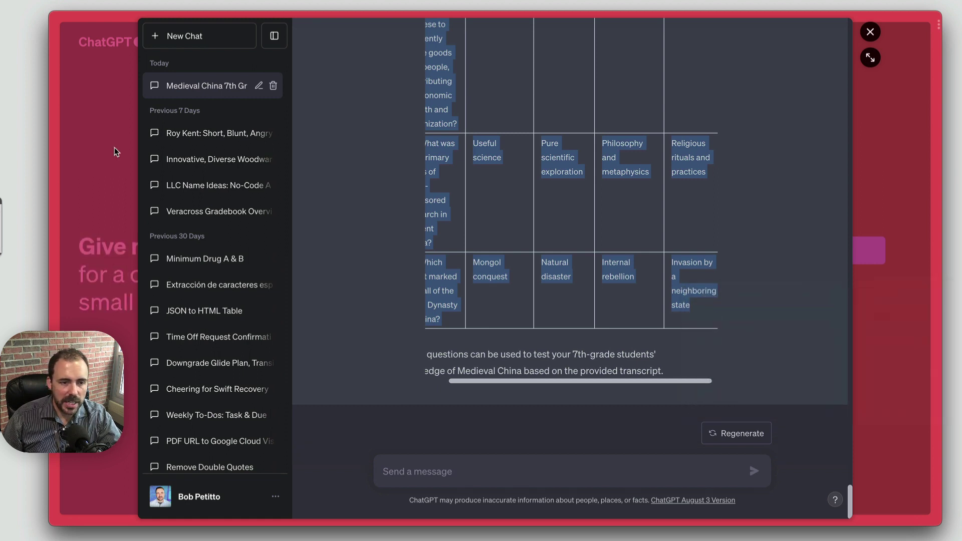
Switch to the Gimkit Spreadsheet Import Template copy and paste the question table starting at cell A2, over the existing headers
mouse_move(51, 354)
left_click(120, 297)
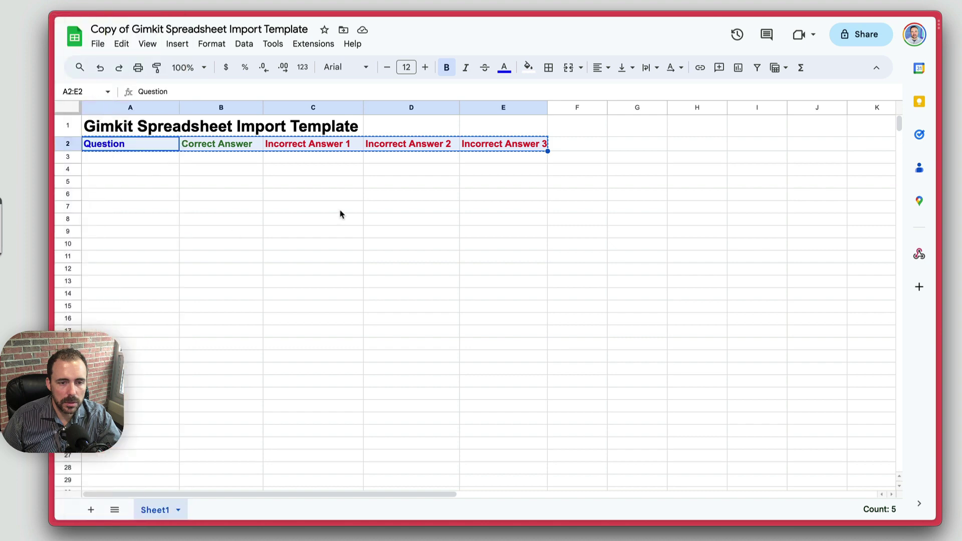
left_click(122, 159)
left_click(124, 146)
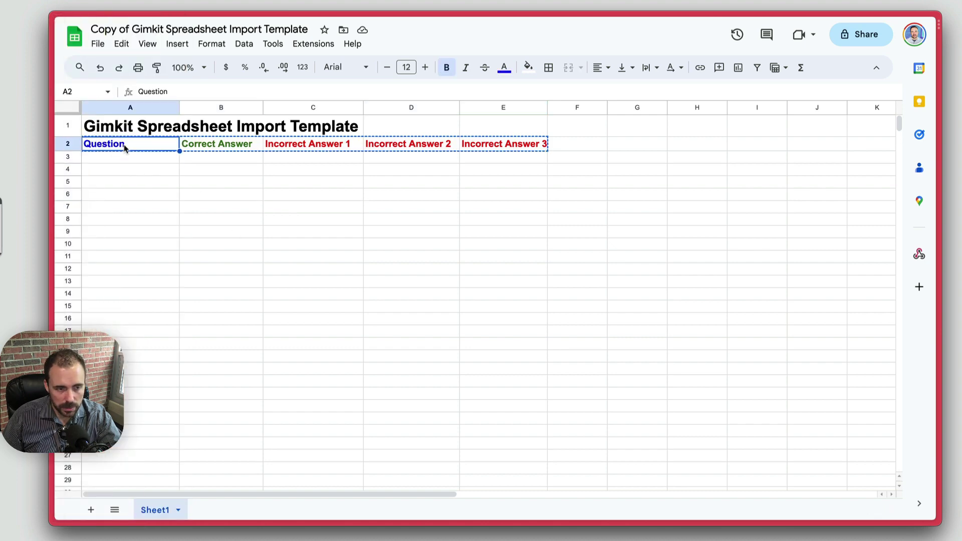
key("ctrl+v")
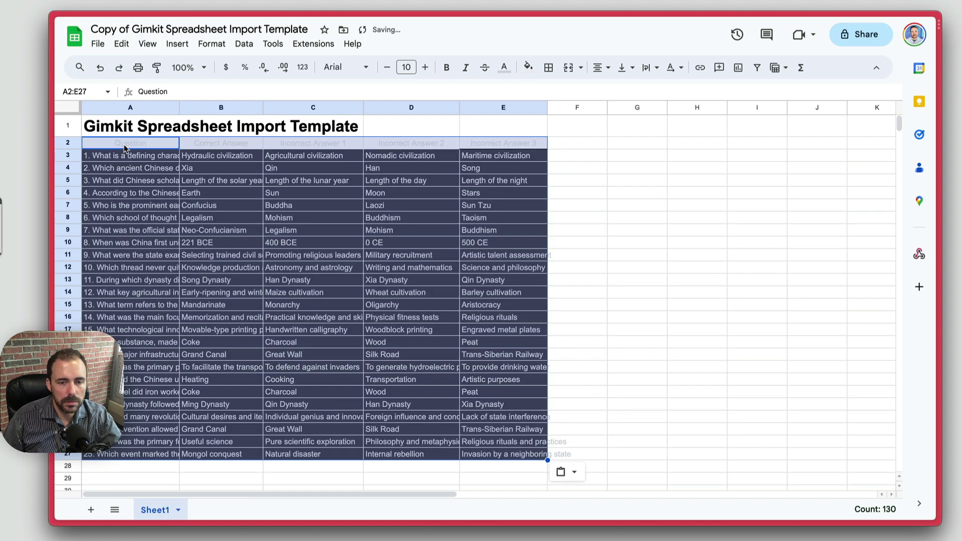
left_click(407, 344)
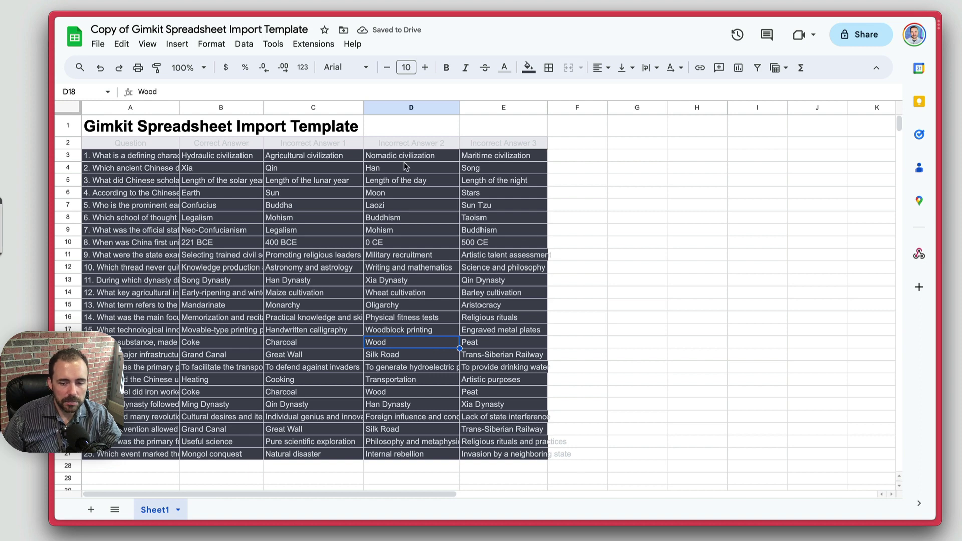
Download the filled template as Comma Separated Values (.csv) and allow the browser to access the Downloads folder
left_click(100, 44)
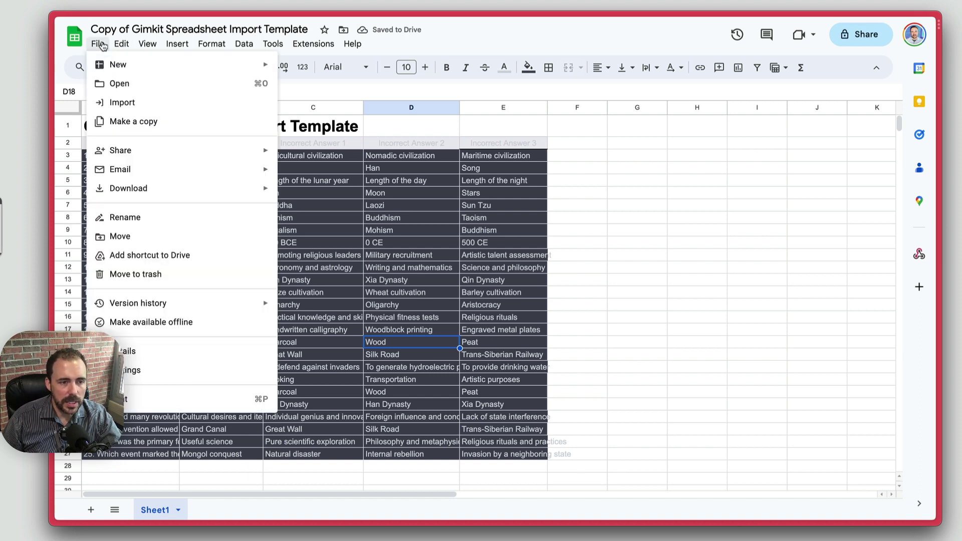
mouse_move(99, 193)
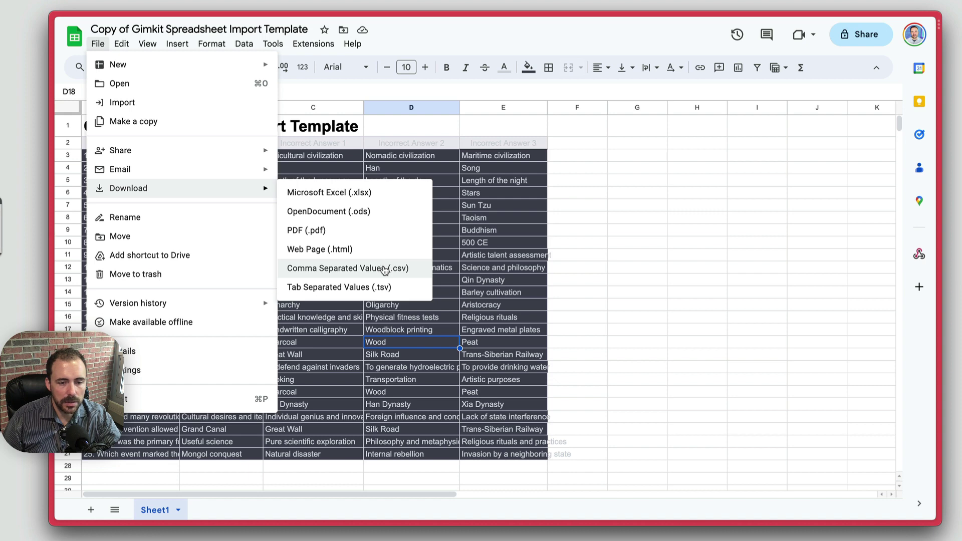
left_click(384, 271)
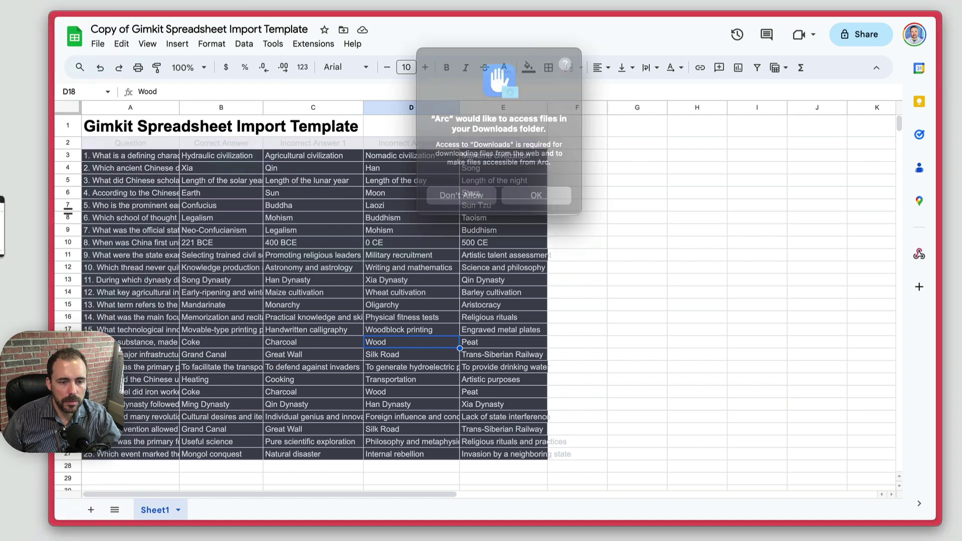
left_click(534, 191)
Switch to Gimkit's Kit Creator, upload "Copy of Gimkit Spreadsheet Import Template - Sheet1.csv" from Downloads, and look through the imported questions
mouse_move(138, 309)
left_click(114, 272)
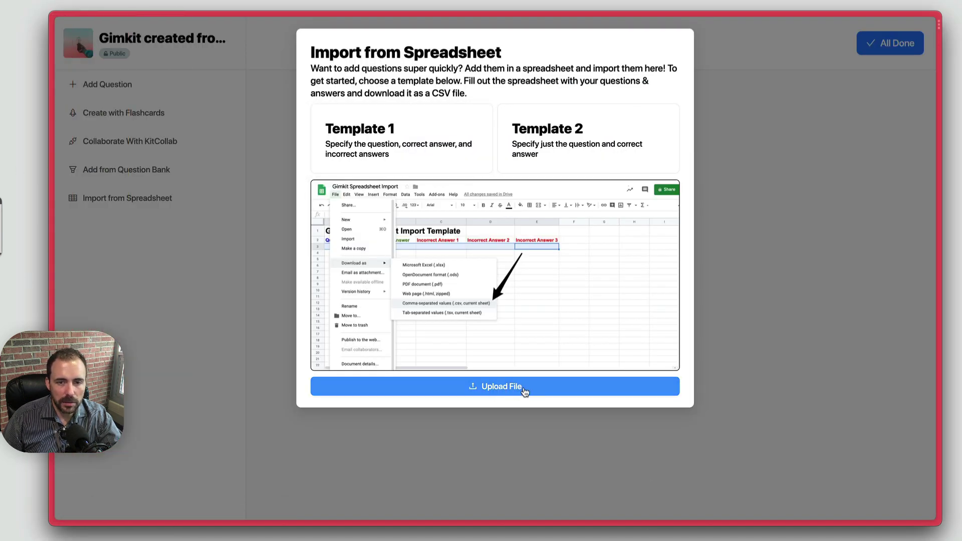
left_click_drag(382, 93, 493, 103)
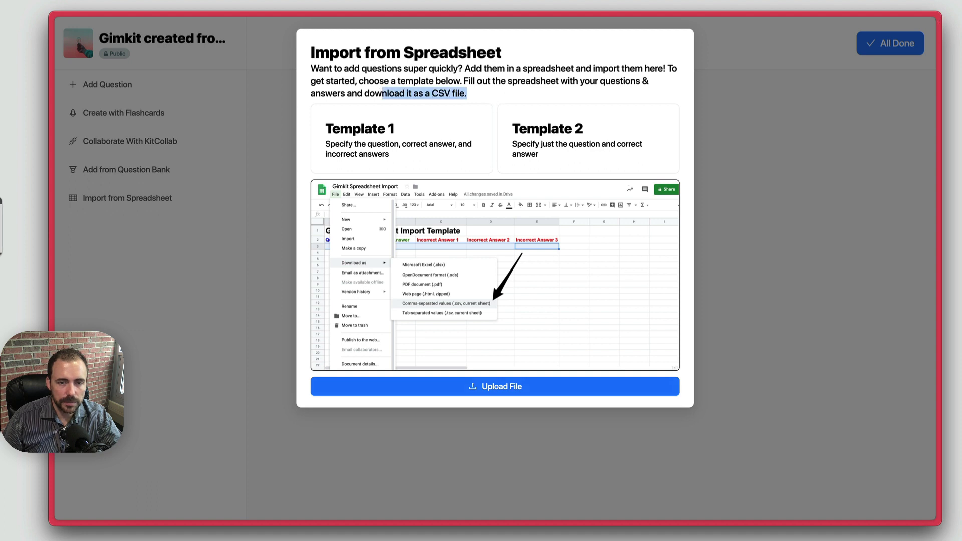
left_click(497, 387)
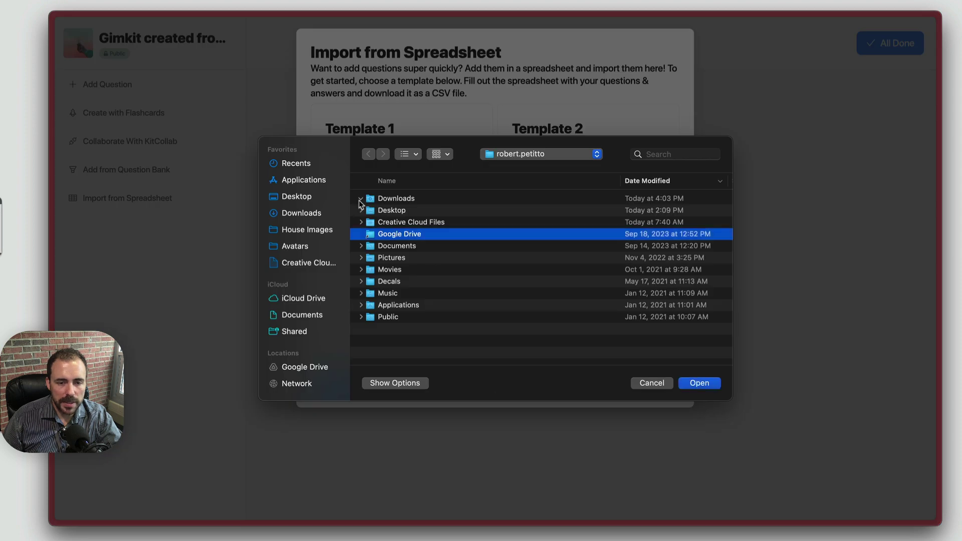
left_click(479, 211)
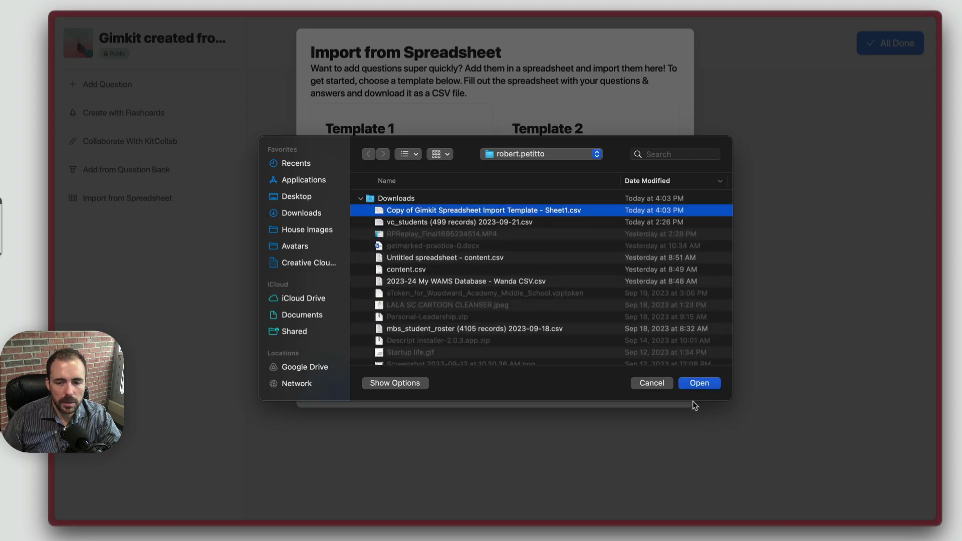
left_click(700, 383)
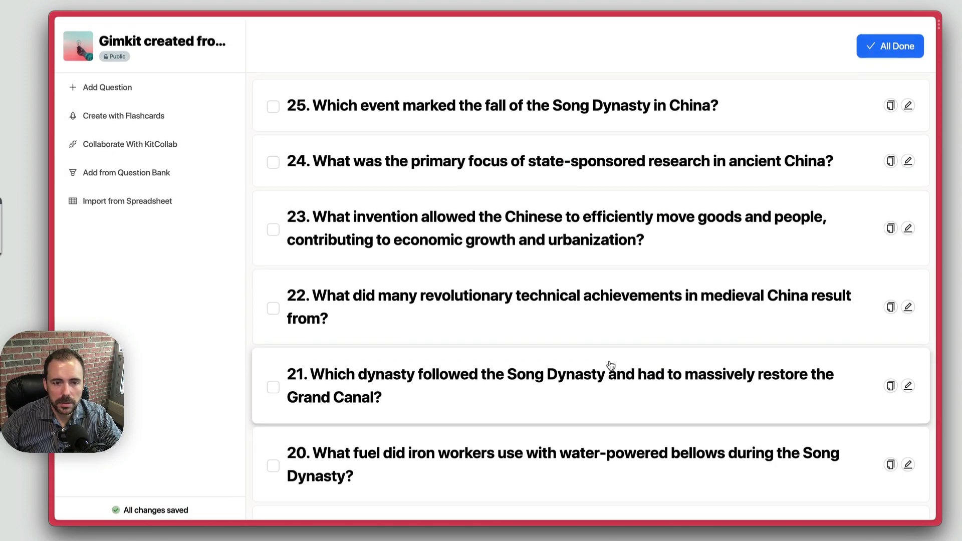
scroll(601, 371, "down", 15)
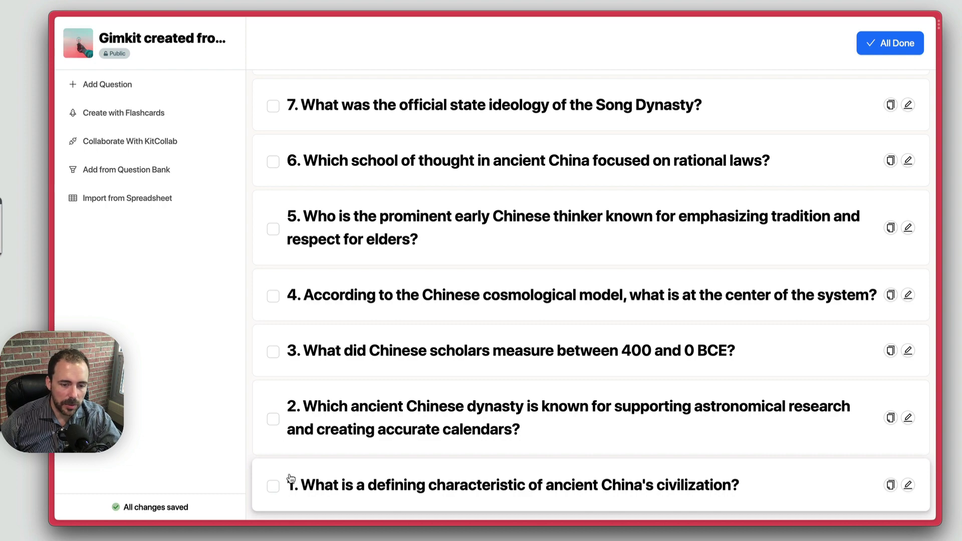
scroll(294, 331, "up", 15)
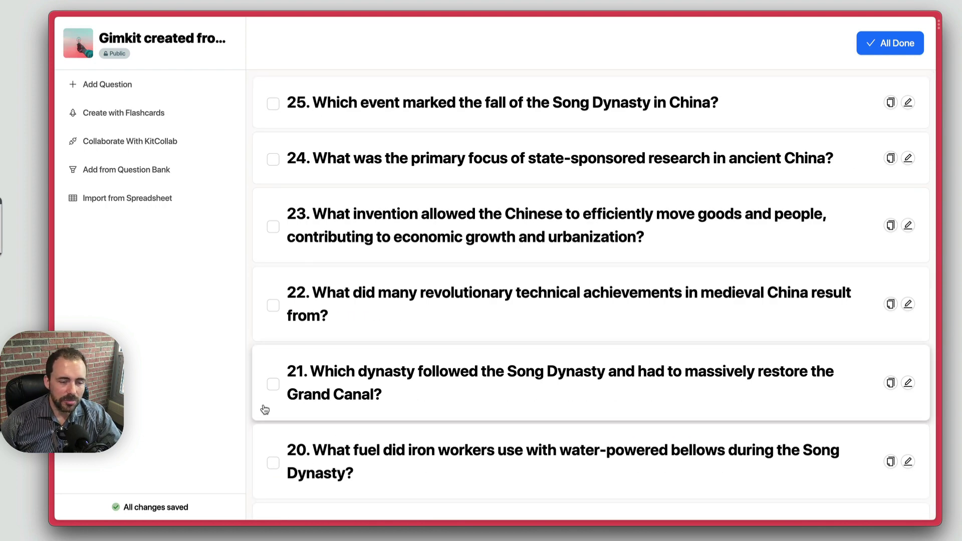
Switch to the ChatGPT conversation and send "Recreate the table without the question number preceding the question in the question column."
mouse_move(51, 175)
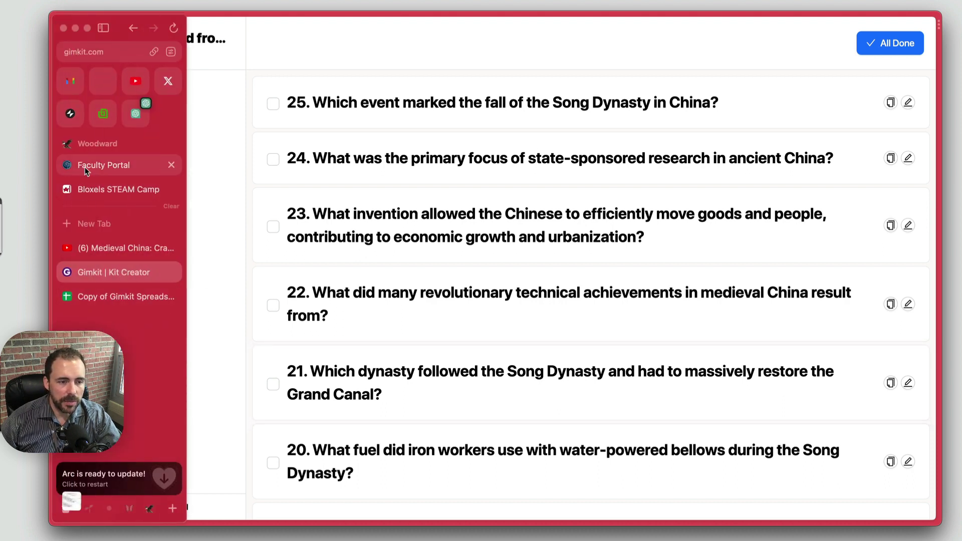
left_click(143, 117)
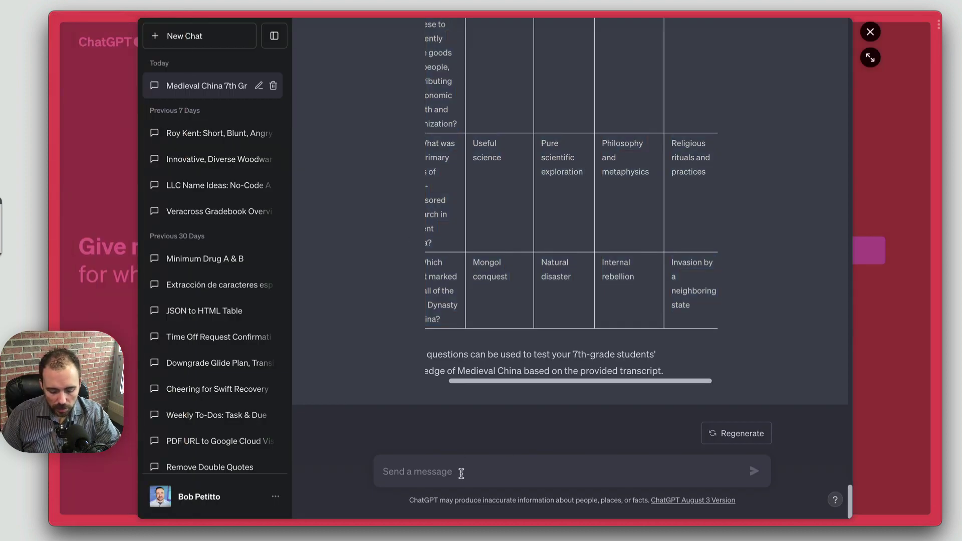
type("Recreate the ")
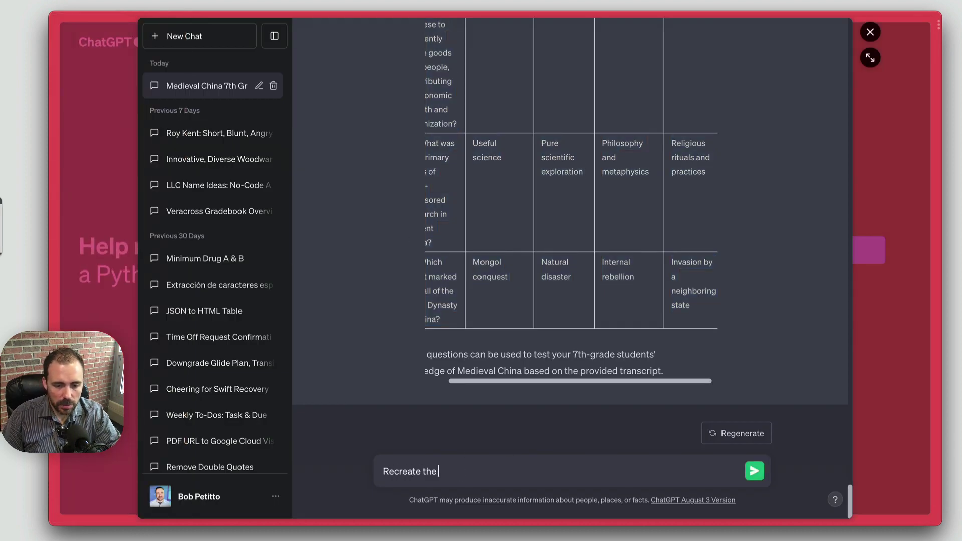
type("table w")
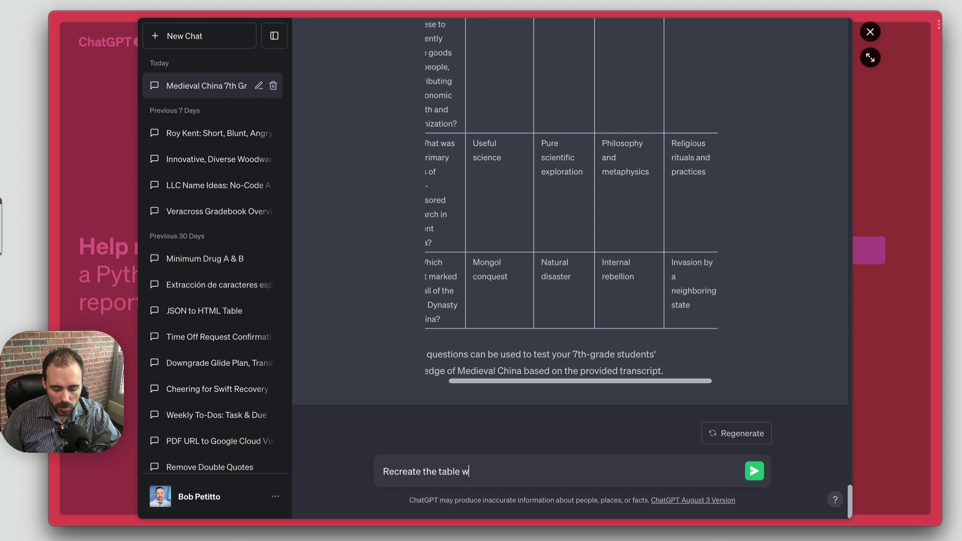
type("ithout the que")
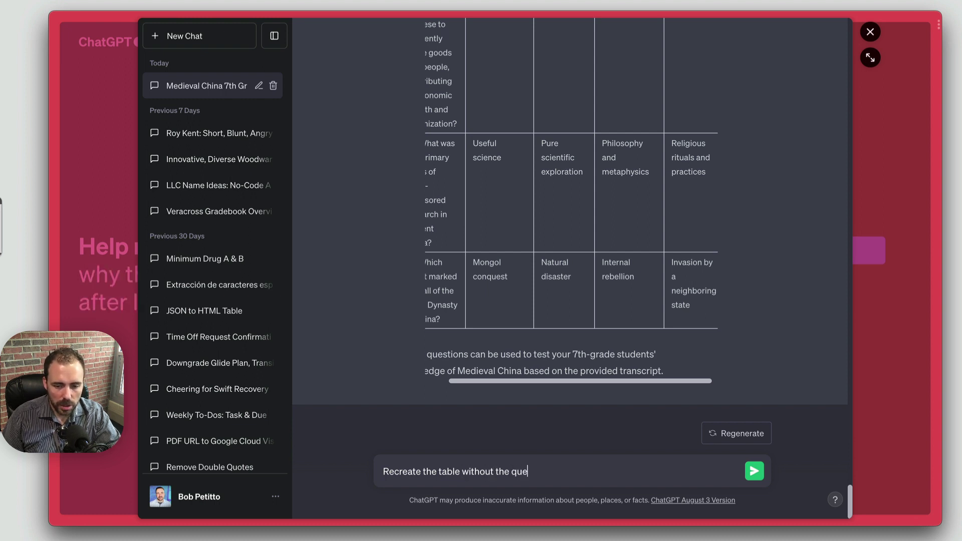
type("stion numbe")
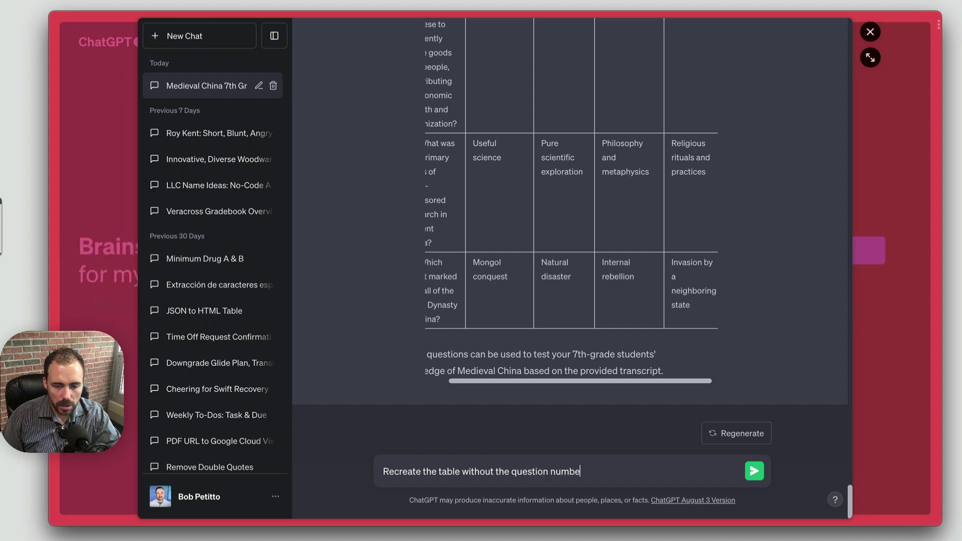
type("r prece")
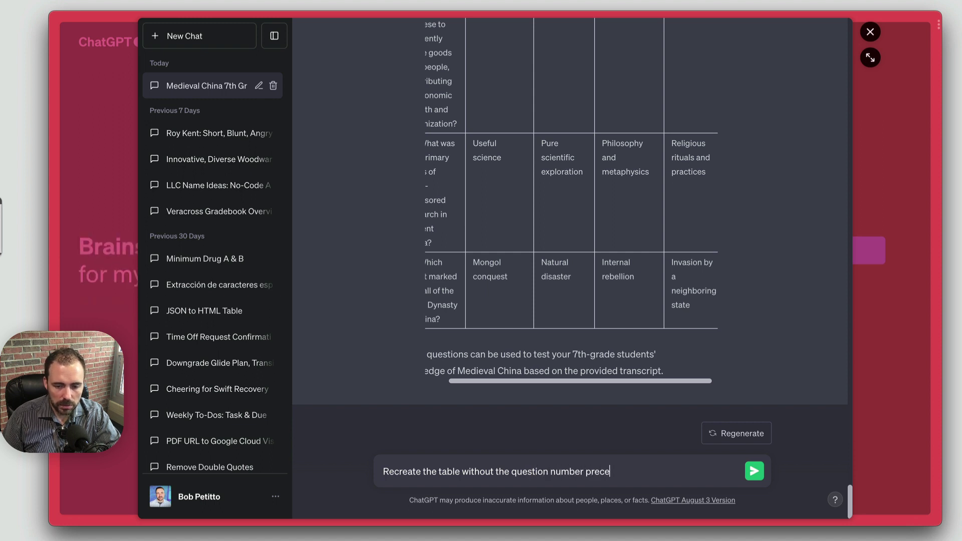
type("ding the ")
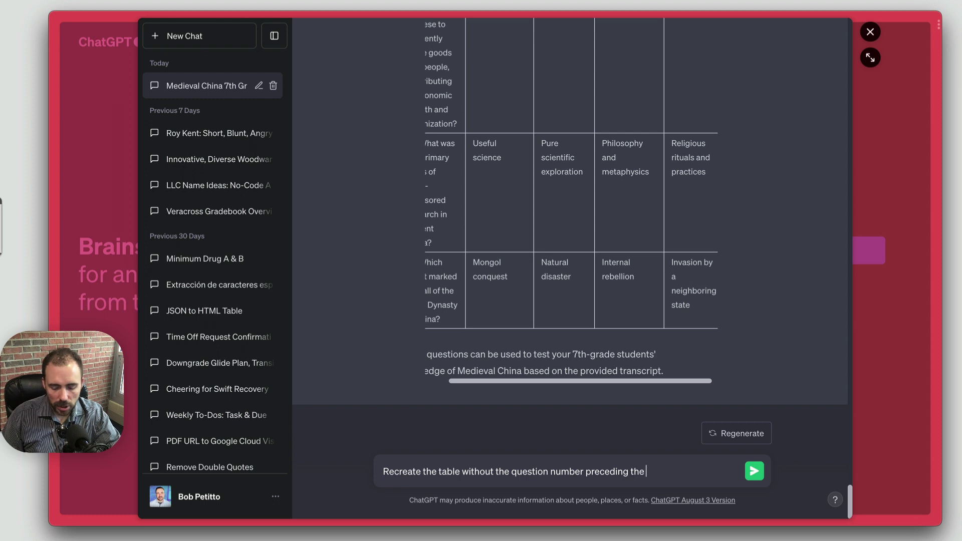
type("question in the qu")
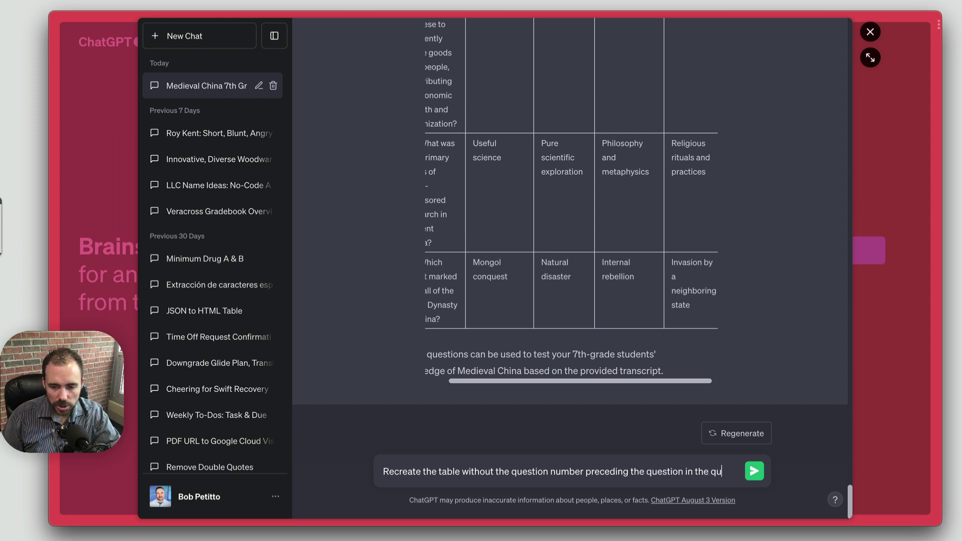
type("estion column.")
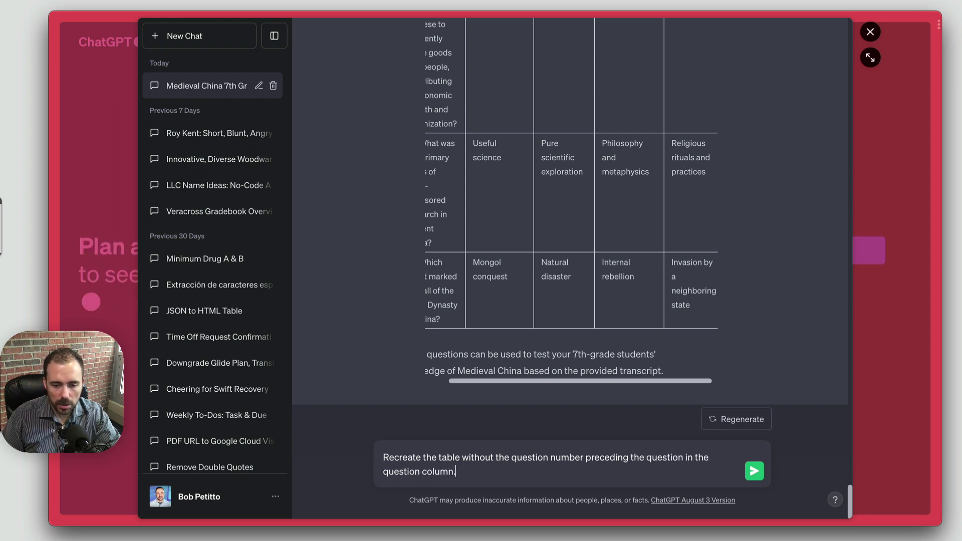
key("Return")
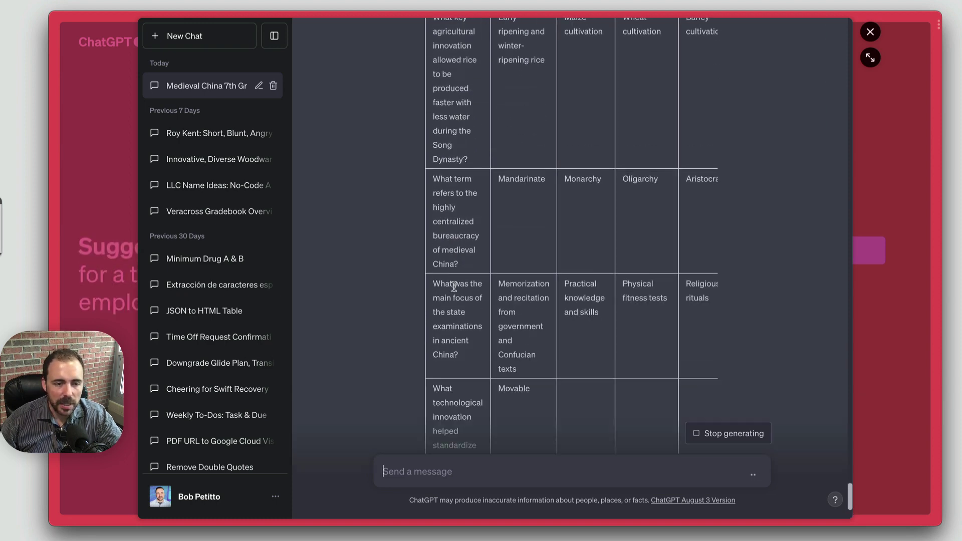
Switch back to the Gimkit kit and check the numbering of the imported questions down to the end of the list
mouse_move(34, 242)
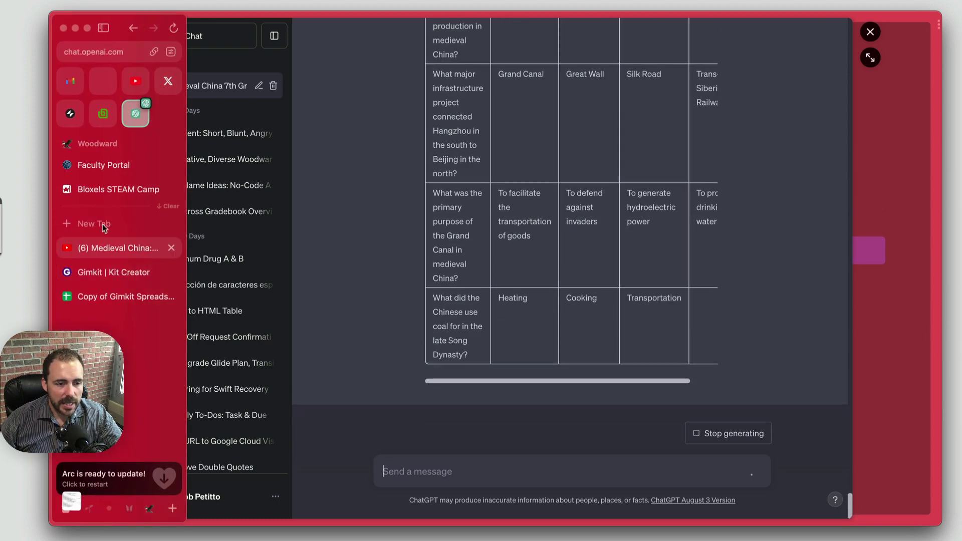
left_click(120, 272)
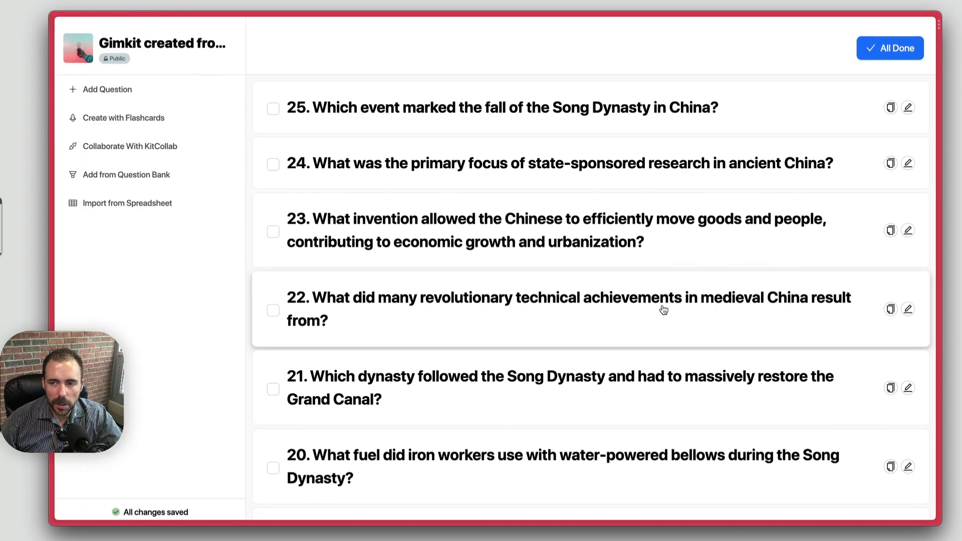
scroll(661, 309, "down", 20)
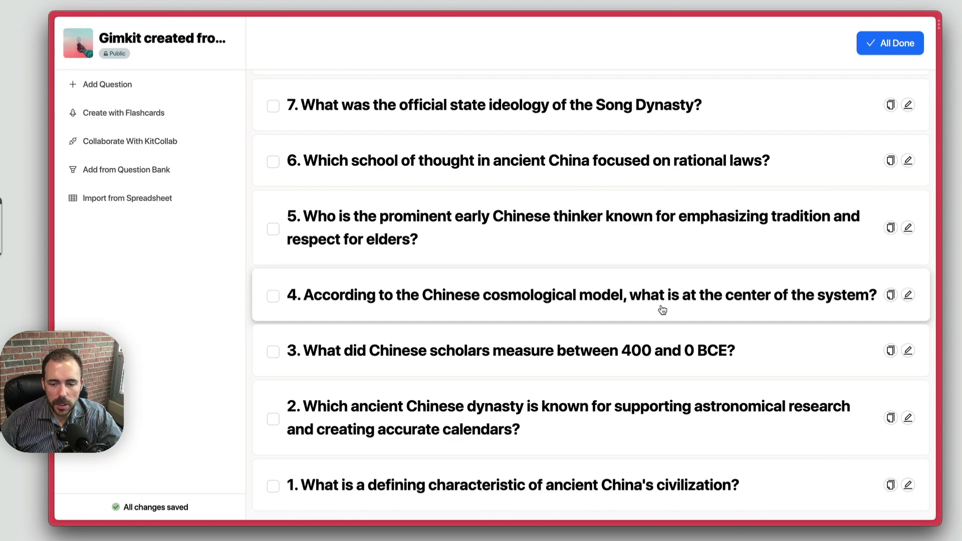